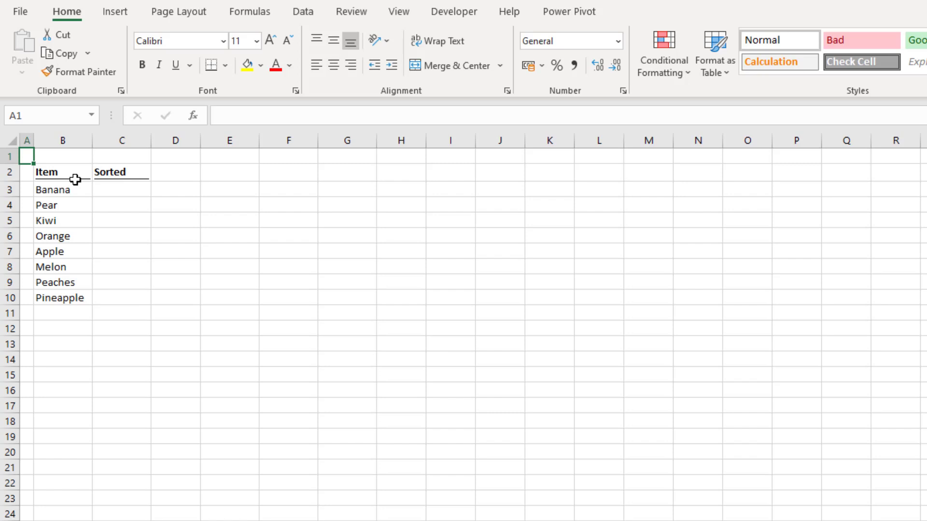
- Enter =SORT(B3:B10) in C3 to list the fruit names alphabetically
{"action": "double_click", "coordinate": [110, 188]}
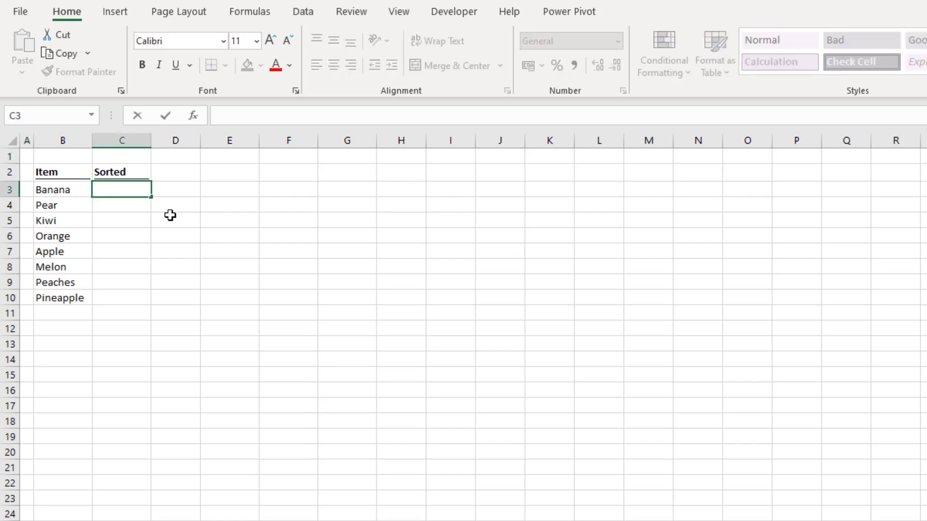
{"action": "type", "text": "="}
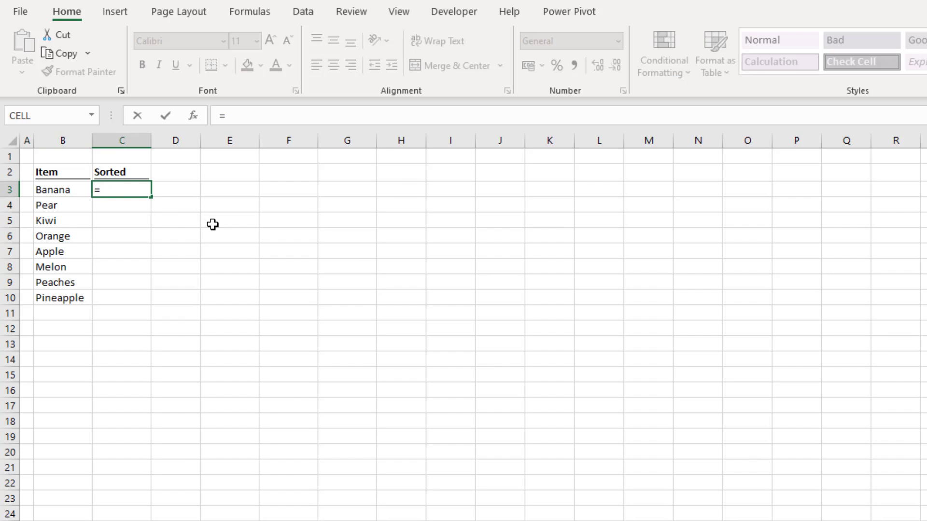
{"action": "type", "text": "SORT("}
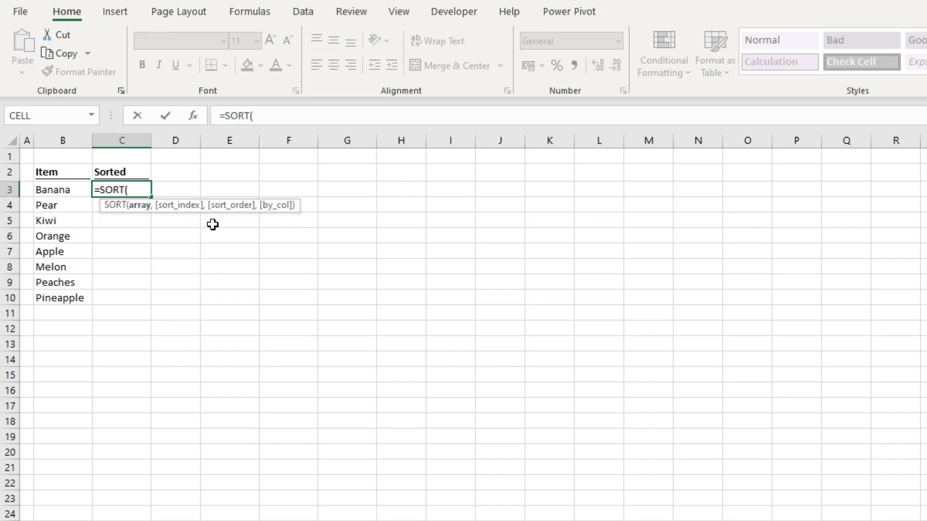
{"action": "left_click_drag", "start_coordinate": [70, 189], "coordinate": [65, 302]}
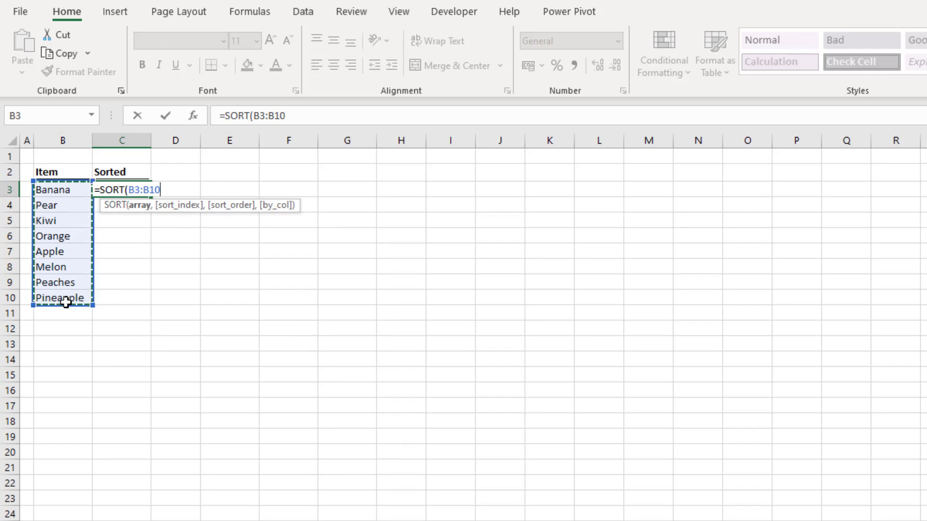
{"action": "type", "text": ")"}
{"action": "key", "text": "Return"}
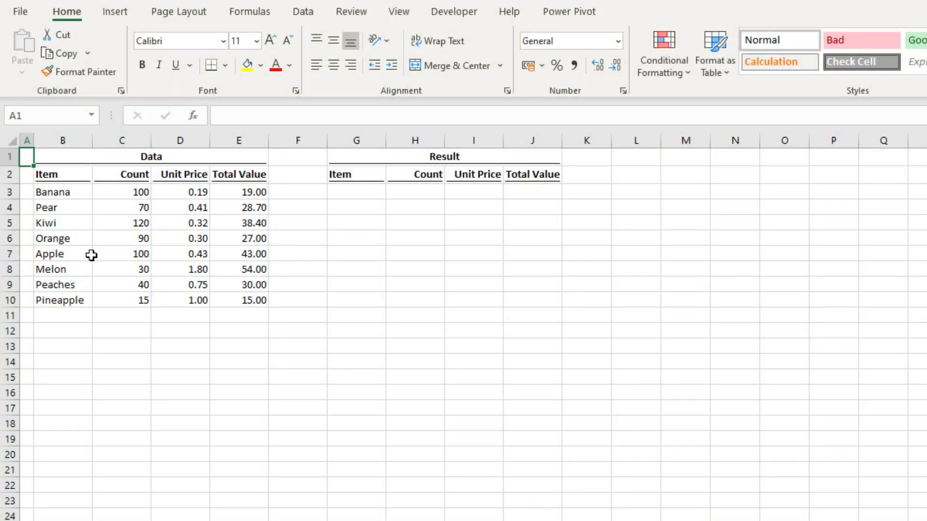
{"action": "double_click", "coordinate": [351, 192]}
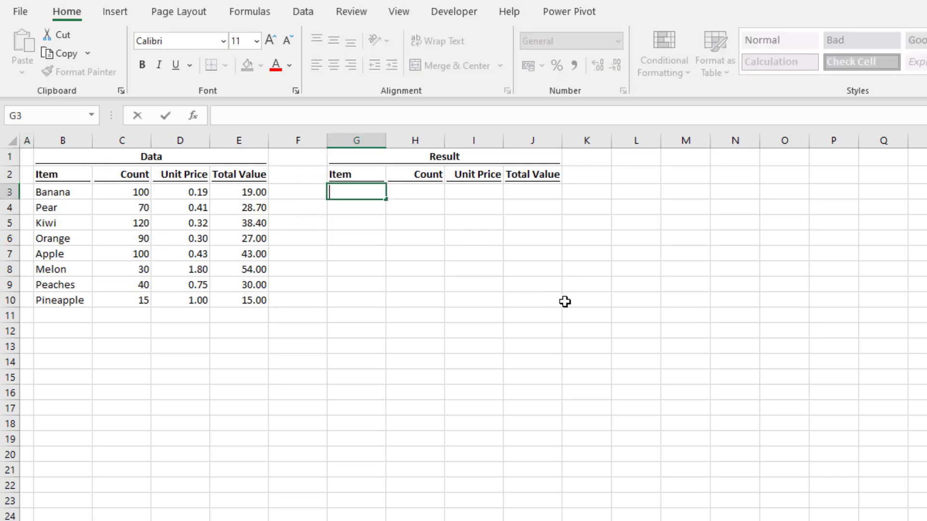
{"action": "type", "text": "=S"}
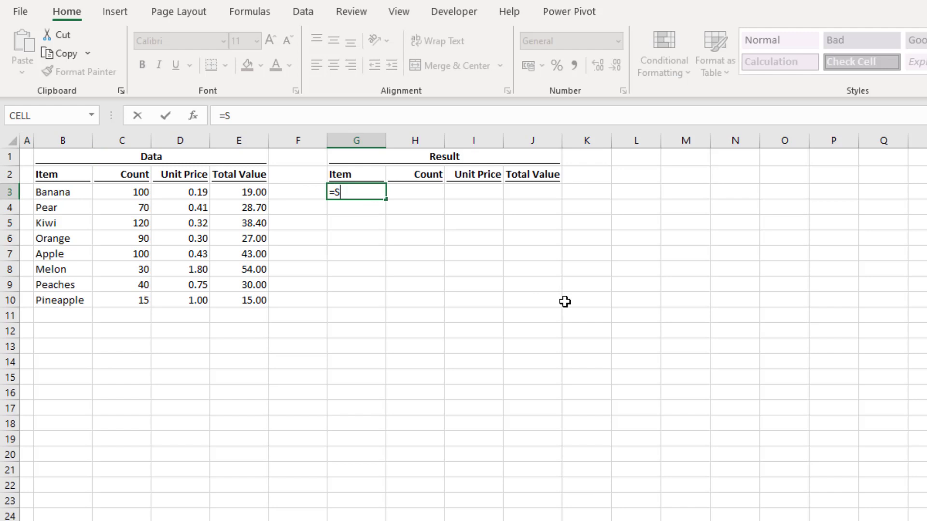
{"action": "type", "text": "ORT("}
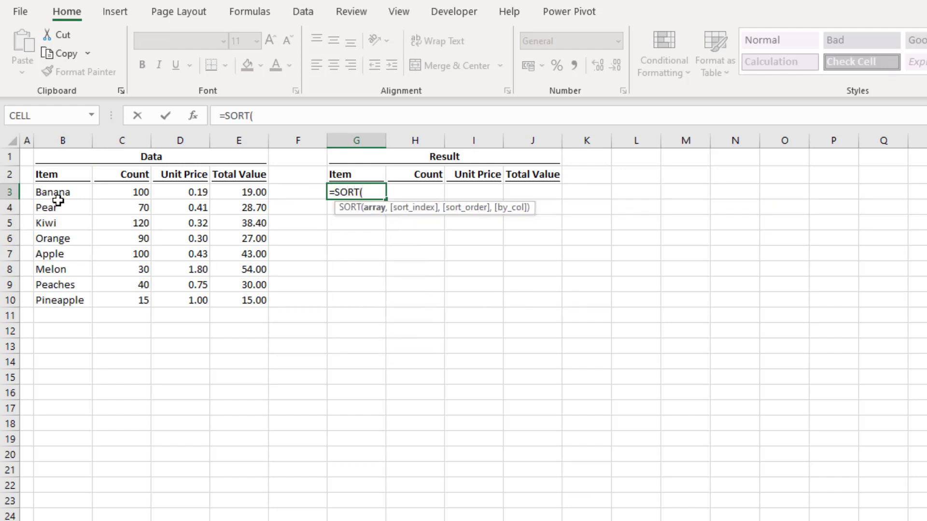
{"action": "mouse_move", "coordinate": [62, 192]}
{"action": "left_mouse_down"}
{"action": "mouse_move", "coordinate": [218, 297]}
{"action": "mouse_move", "coordinate": [261, 301]}
{"action": "left_mouse_up"}
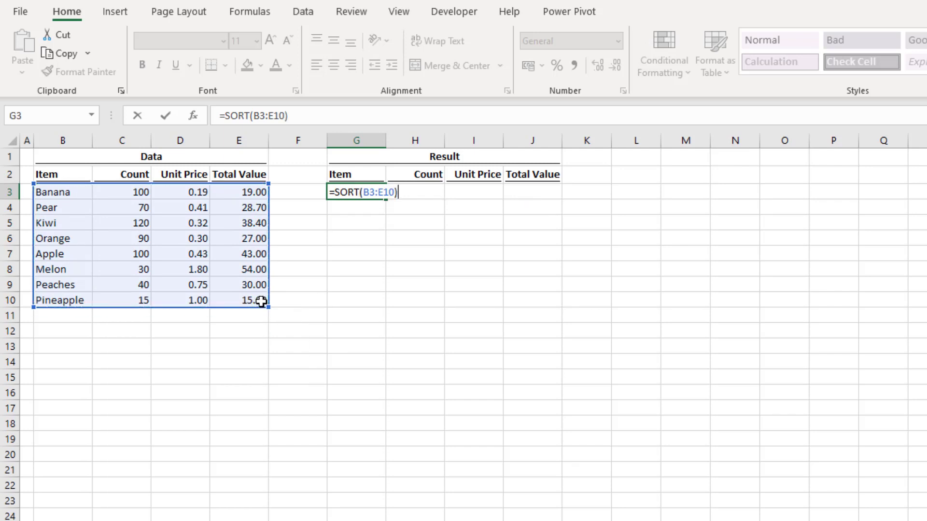
{"action": "key", "text": "Return"}
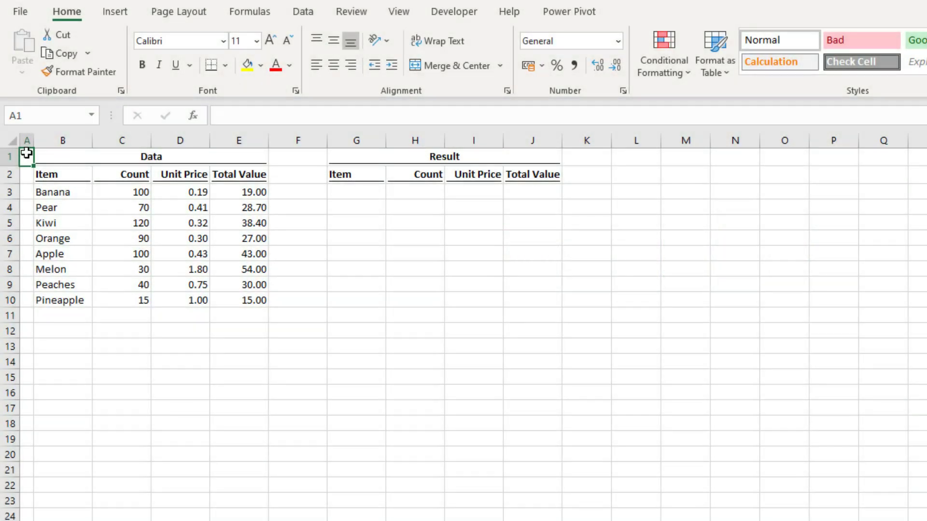
- Enter =SORT(B3:E10,2,-1) in G3 to sort the fruit rows by Count, highest first
{"action": "double_click", "coordinate": [367, 190]}
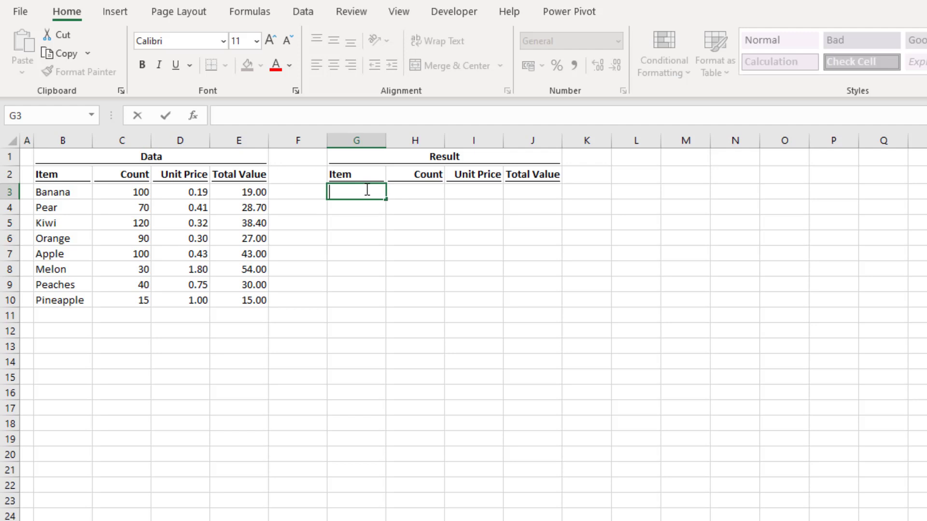
{"action": "type", "text": "="}
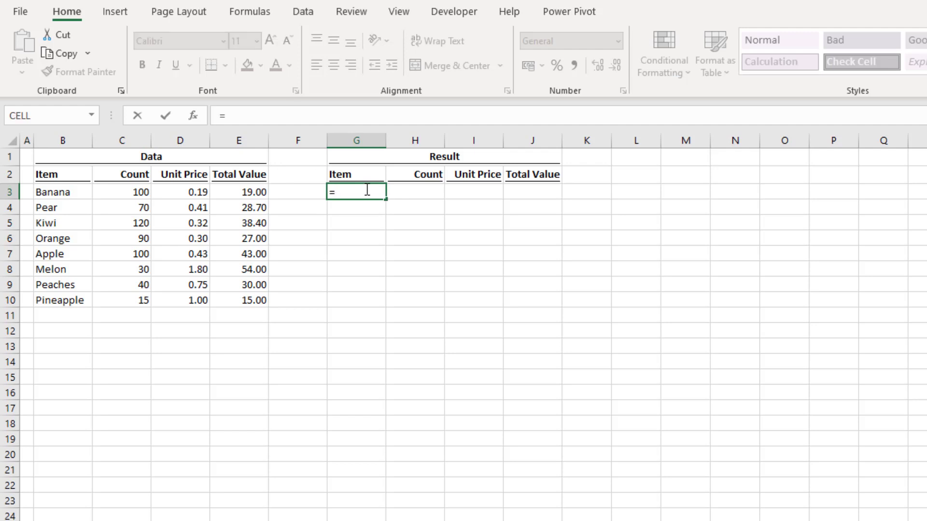
{"action": "type", "text": "SORT"}
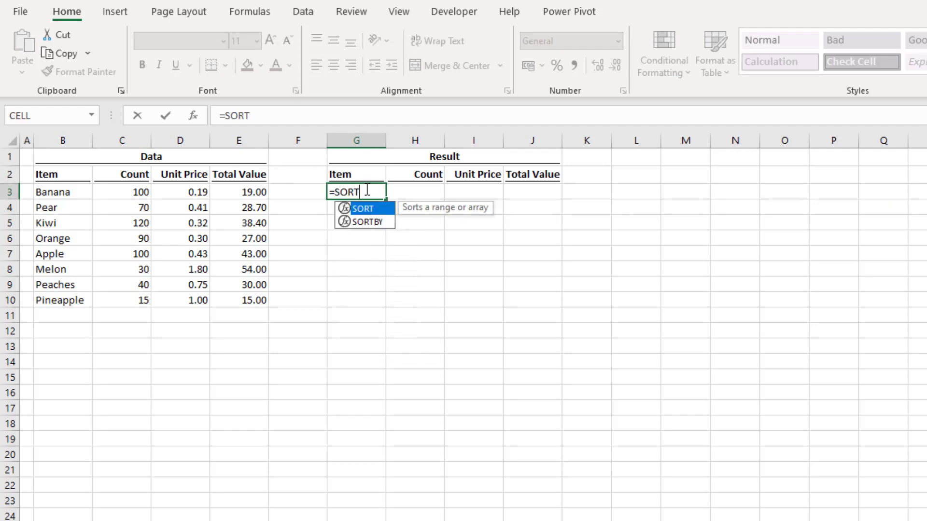
{"action": "type", "text": "("}
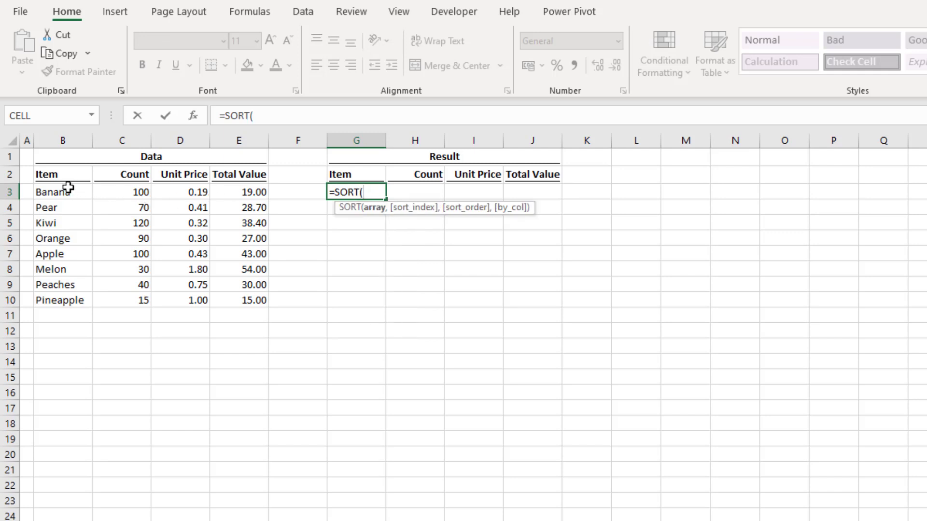
{"action": "left_click_drag", "start_coordinate": [68, 188], "coordinate": [250, 303]}
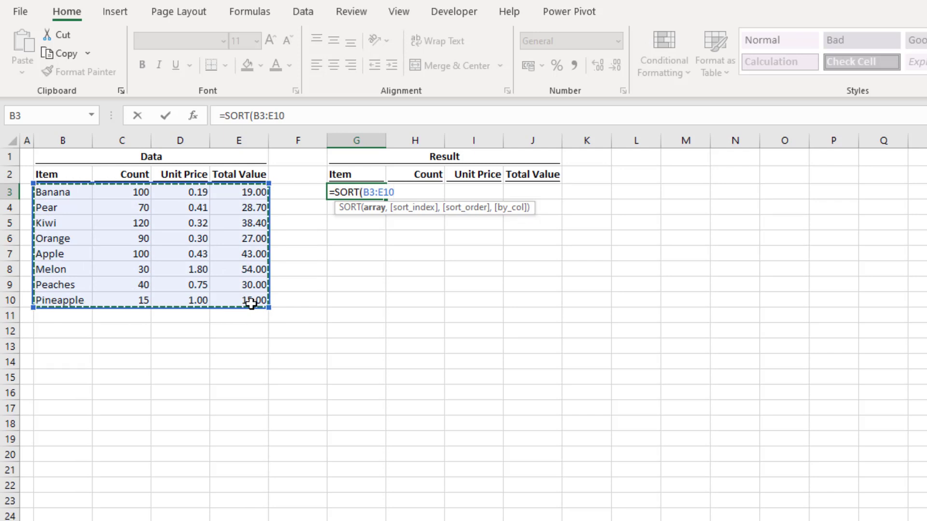
{"action": "type", "text": ","}
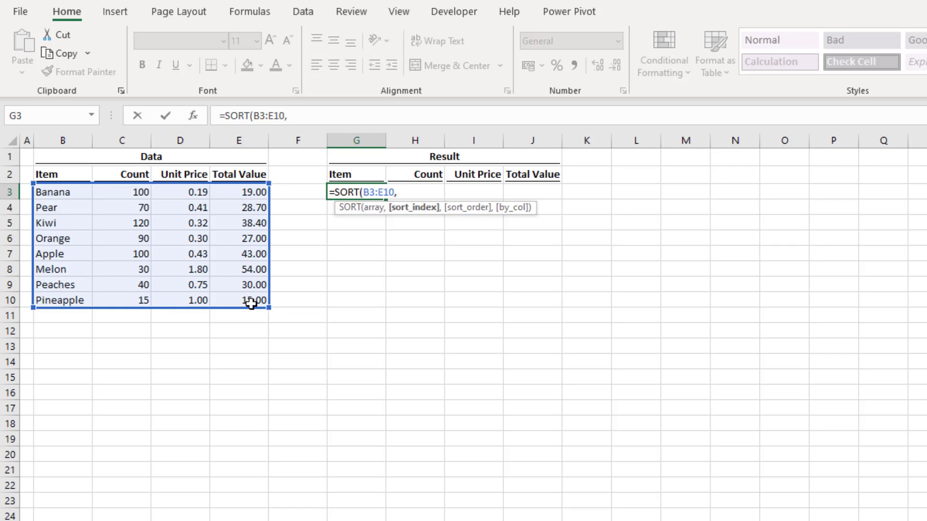
{"action": "type", "text": "2,-"}
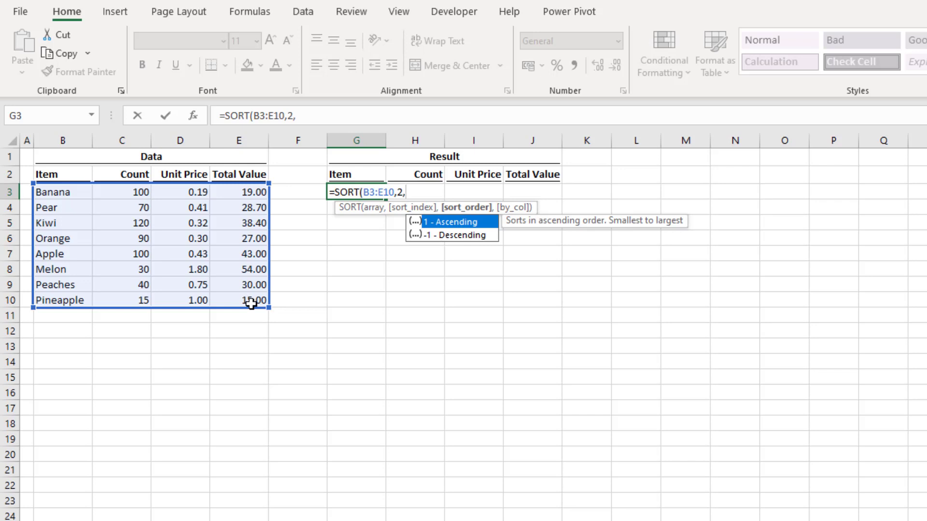
{"action": "type", "text": "1"}
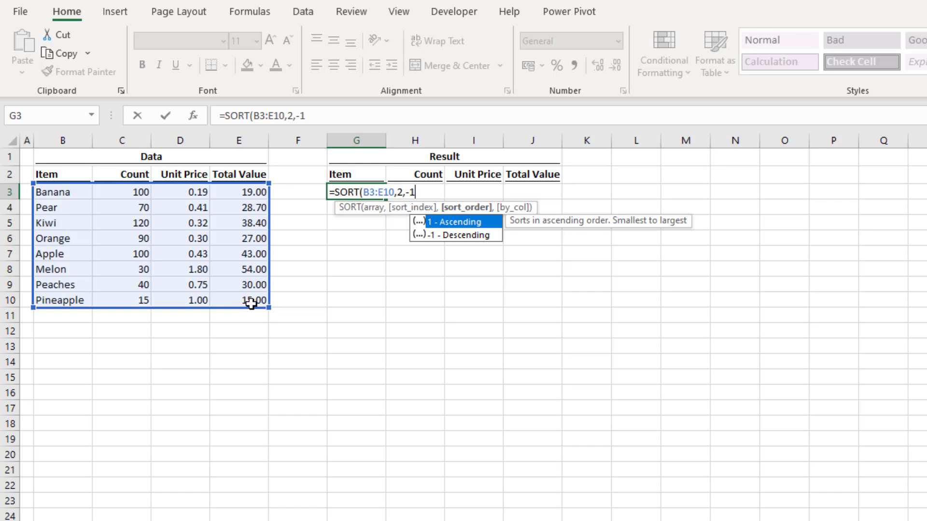
{"action": "type", "text": ")"}
{"action": "key", "text": "Return"}
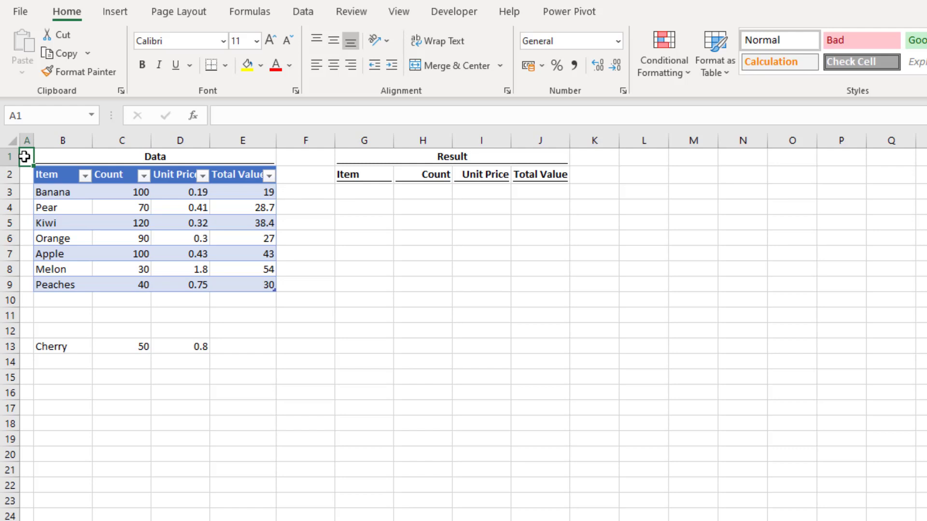
- Enter a SORT formula over Table1 in G3, listing all table rows alphabetically by item
{"action": "left_click", "coordinate": [353, 190]}
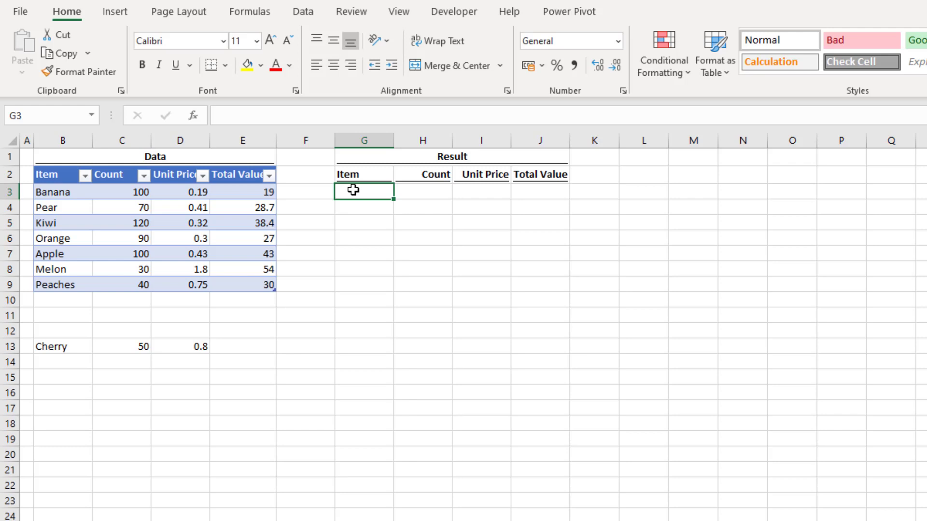
{"action": "type", "text": "=SORT("}
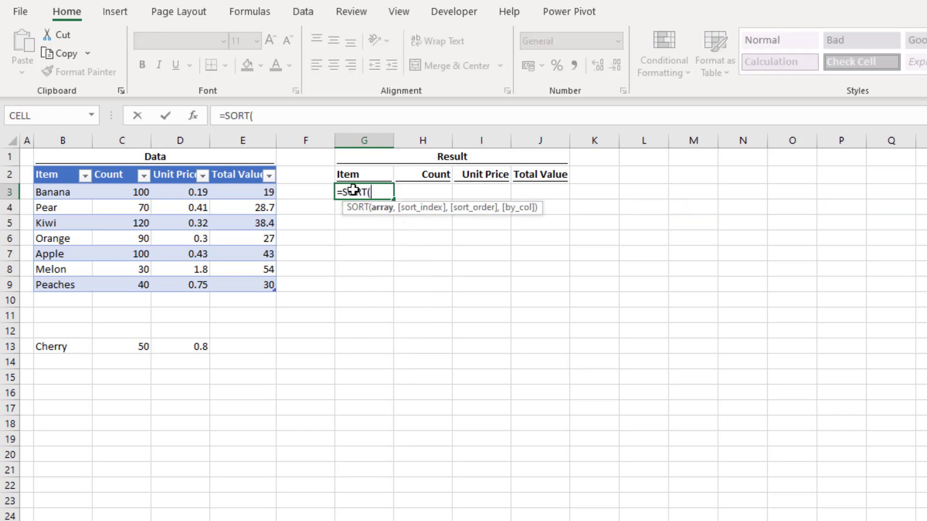
{"action": "left_click", "coordinate": [54, 164]}
{"action": "left_click_drag", "start_coordinate": [55, 165], "coordinate": [236, 179]}
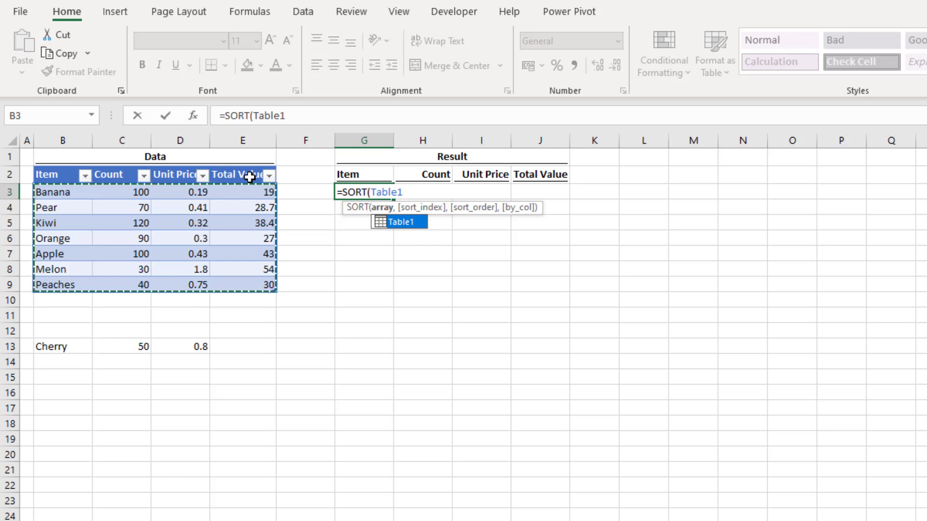
{"action": "type", "text": ")"}
{"action": "key", "text": "Return"}
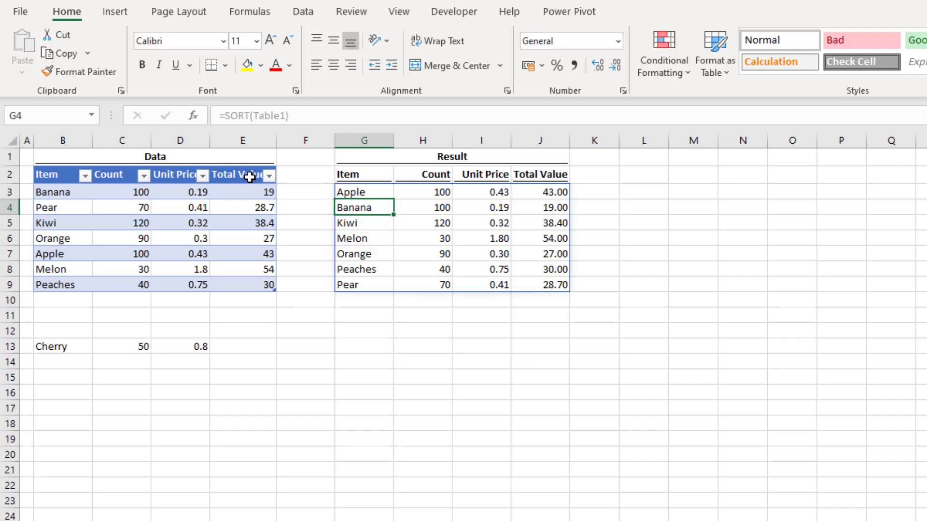
- Move the Cherry row from B13:D13 into the table at row 10 so it joins the sorted result
{"action": "mouse_move", "coordinate": [44, 346]}
{"action": "left_mouse_down"}
{"action": "mouse_move", "coordinate": [176, 350]}
{"action": "mouse_move", "coordinate": [178, 302]}
{"action": "left_mouse_up"}
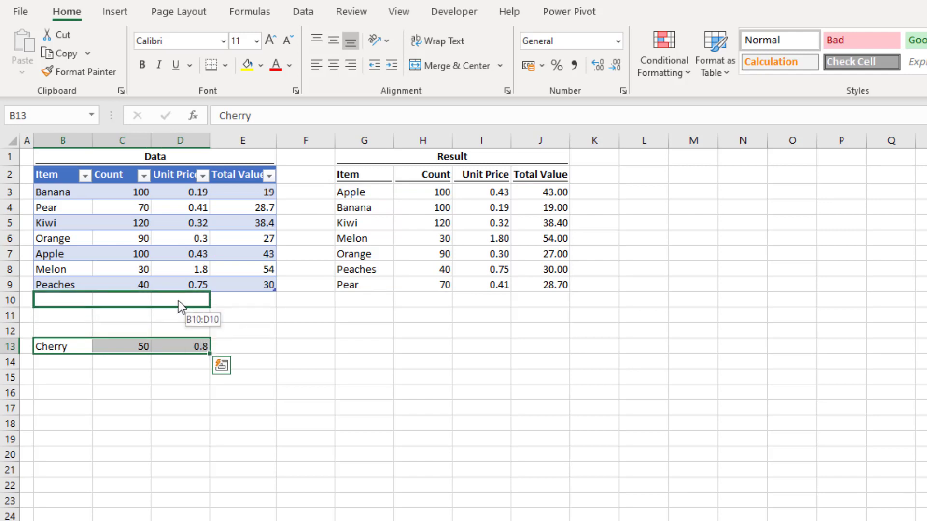
{"action": "left_click_drag", "start_coordinate": [178, 300], "coordinate": [179, 300]}
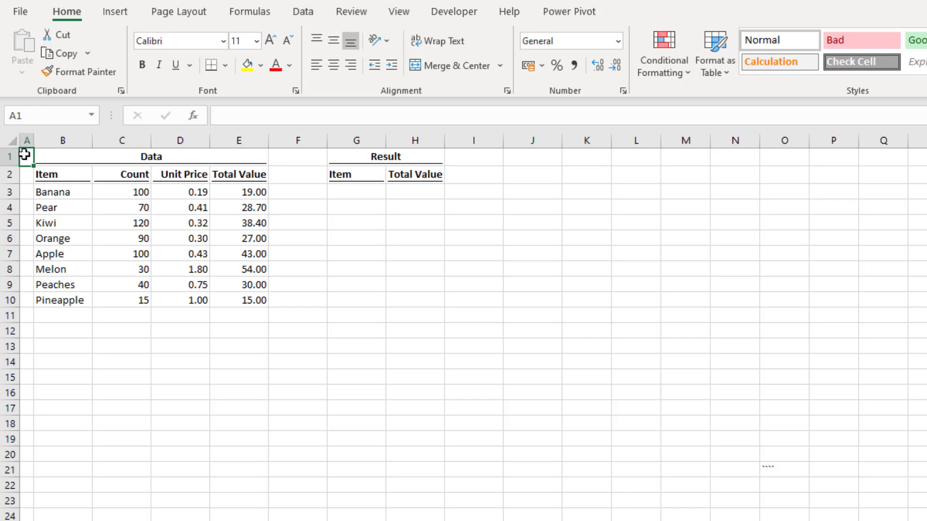
- Enter =SORT(B3:E10,4,-1) in G3 to sort the fruits by Total Value, descending
{"action": "double_click", "coordinate": [352, 192]}
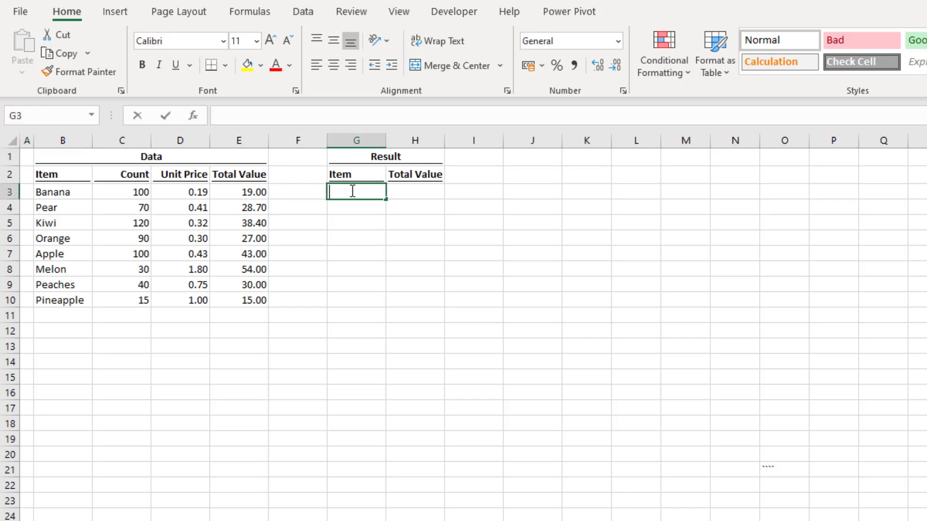
{"action": "type", "text": "="}
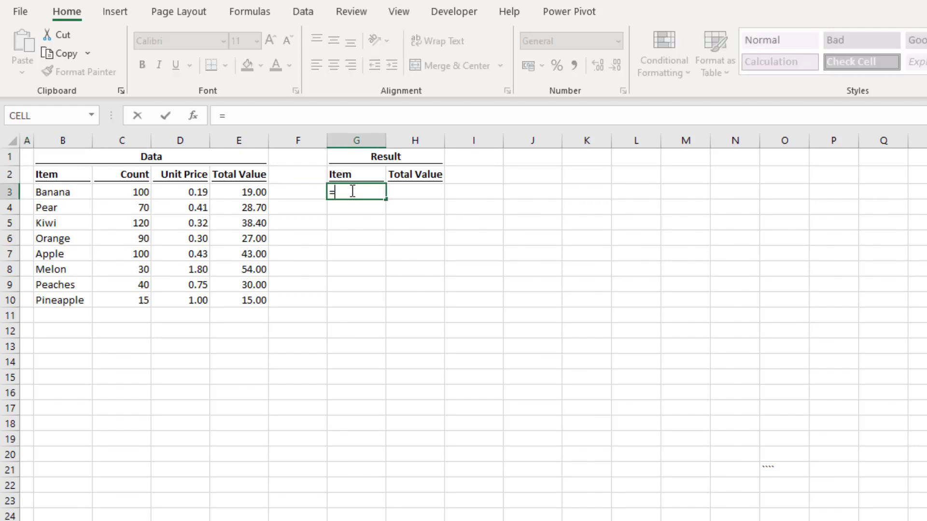
{"action": "type", "text": "SORT("}
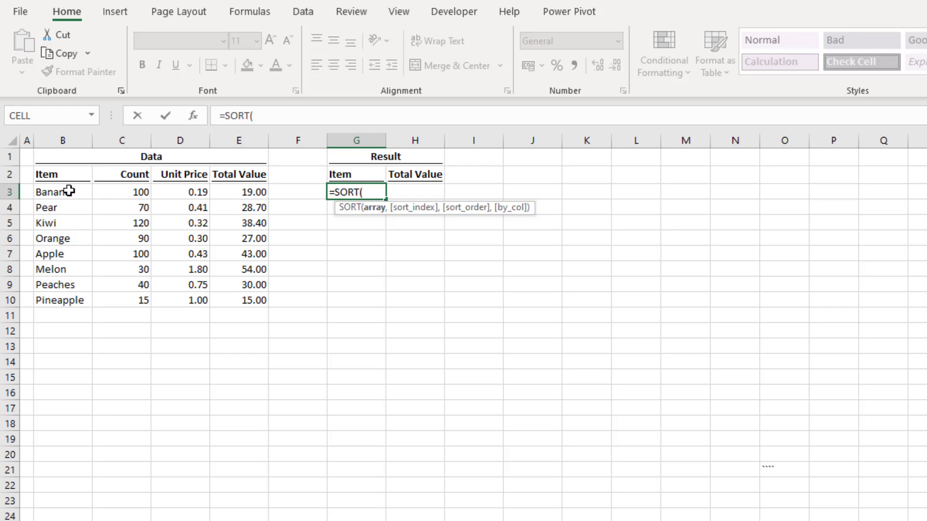
{"action": "left_click_drag", "start_coordinate": [68, 192], "coordinate": [235, 307]}
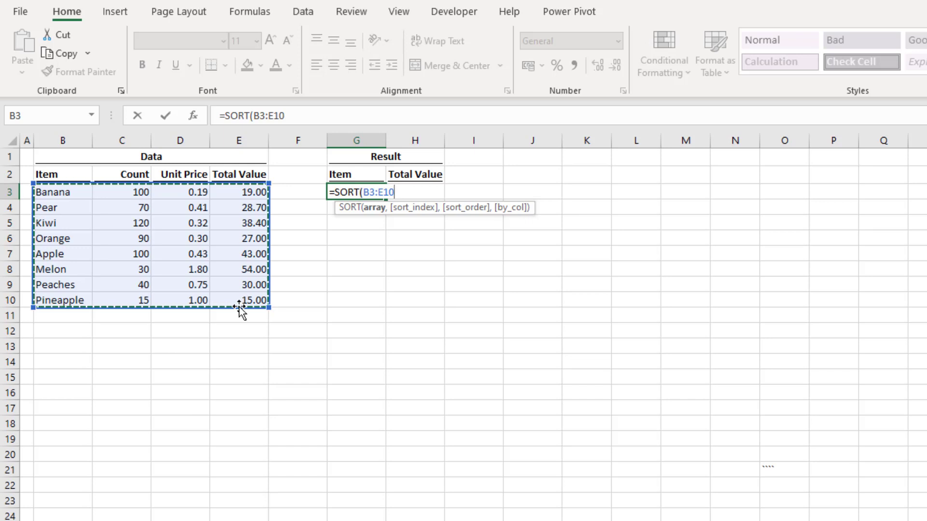
{"action": "type", "text": ","}
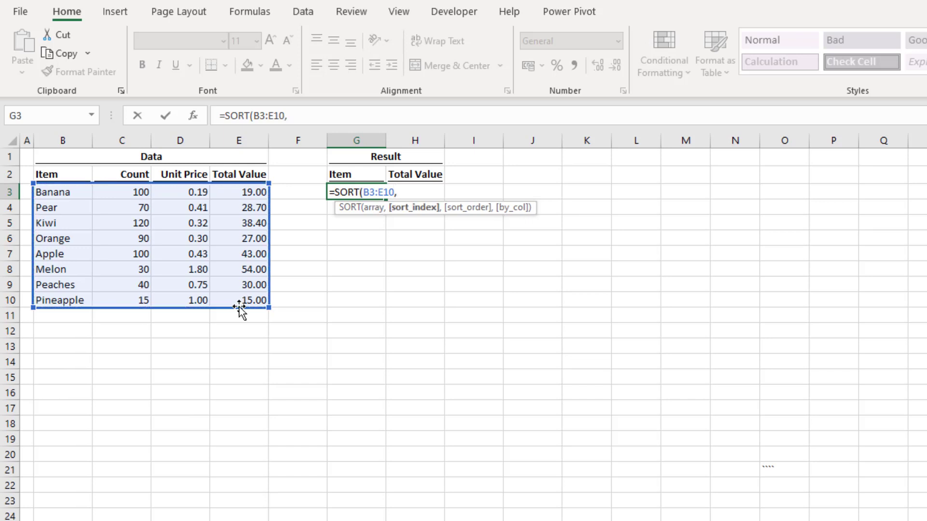
{"action": "type", "text": "4"}
{"action": "type", "text": ","}
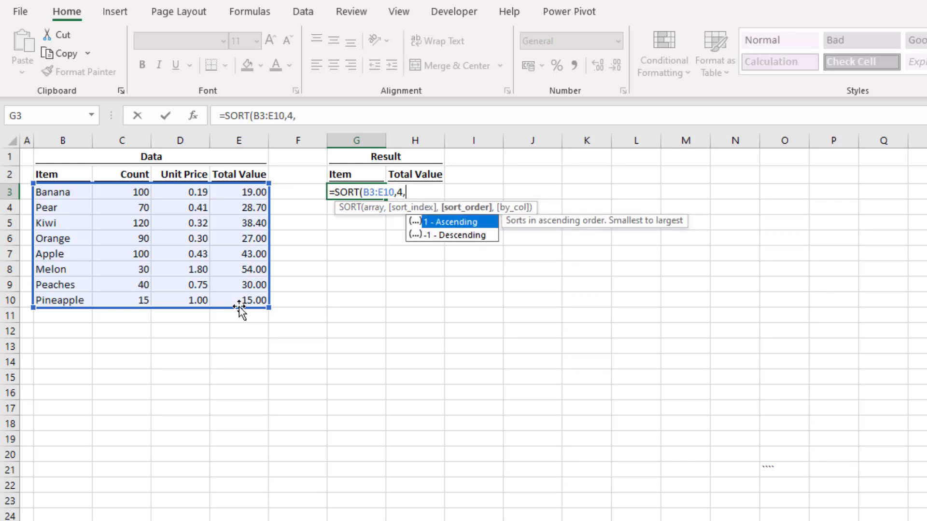
{"action": "type", "text": "-"}
{"action": "type", "text": "1"}
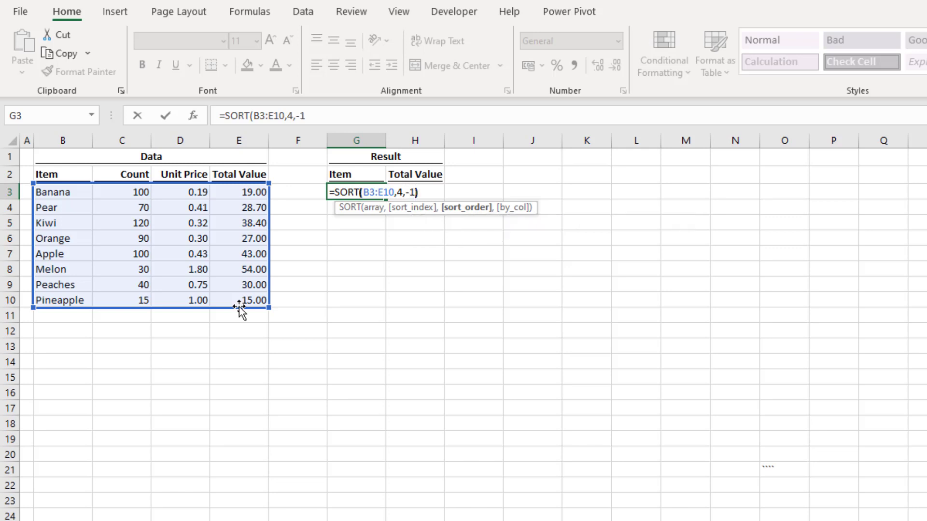
{"action": "type", "text": ")"}
{"action": "key", "text": "Return"}
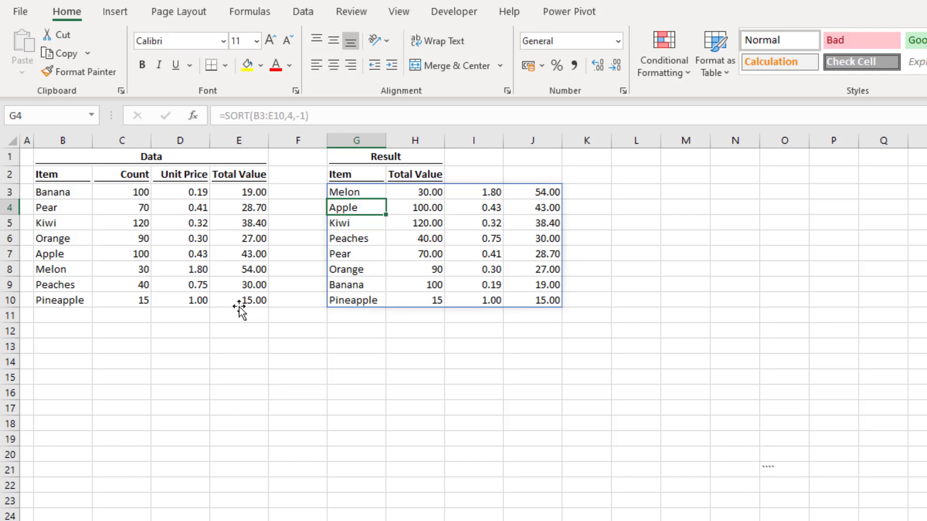
- Select G3 to check the SORT(B3:E10,4,-1) result with Melon first
{"action": "left_click", "coordinate": [347, 190]}
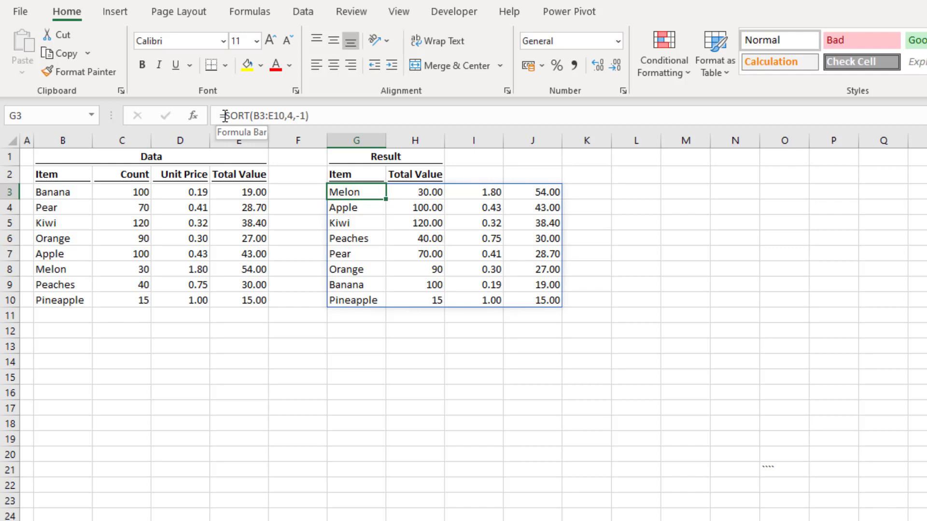
- Wrap the G3 formula as INDEX(SORT(...),SEQUENCE(5),{1,4}) to show the top five items and totals
{"action": "left_click", "coordinate": [225, 117]}
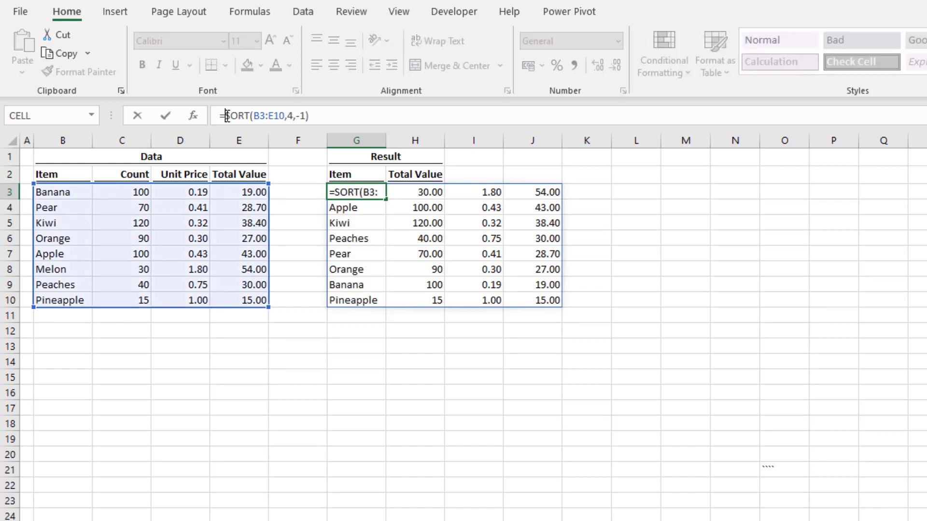
{"action": "type", "text": "INDEX"}
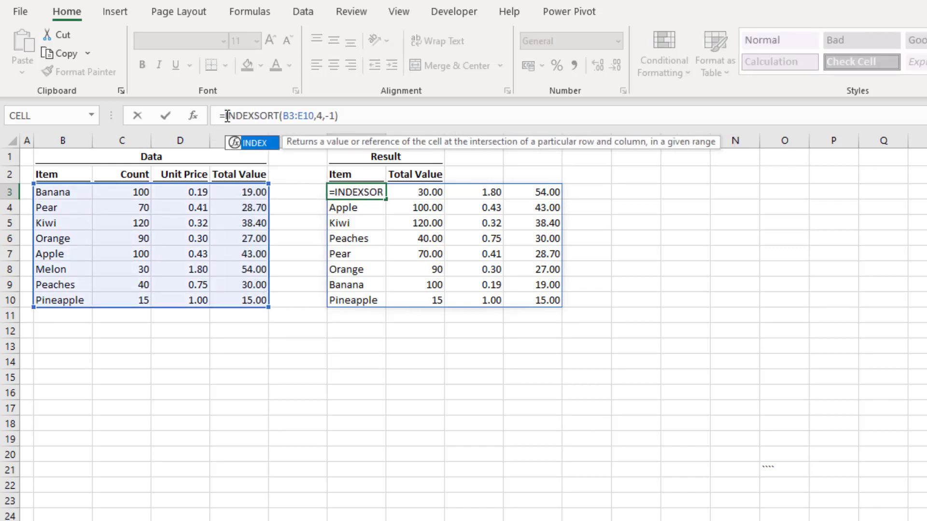
{"action": "type", "text": "("}
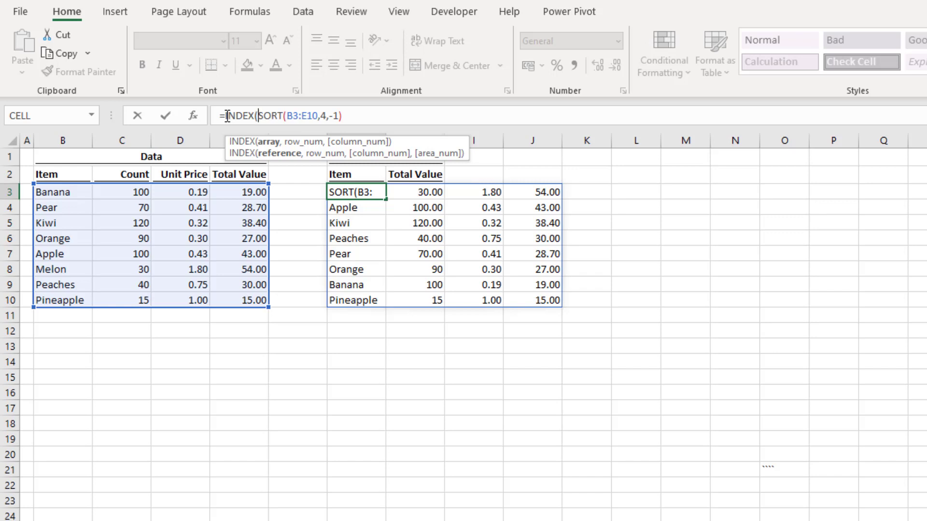
{"action": "left_click", "coordinate": [367, 116]}
{"action": "type", "text": ","}
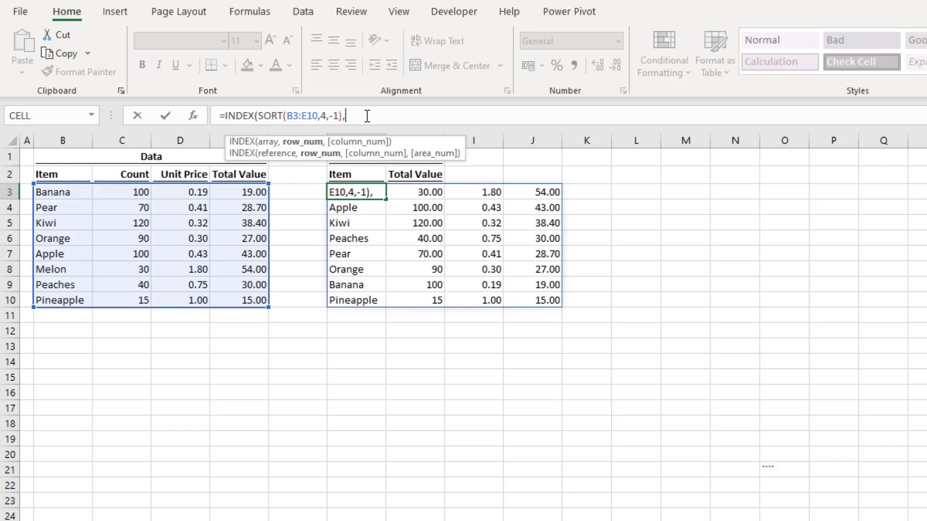
{"action": "type", "text": "SEQU"}
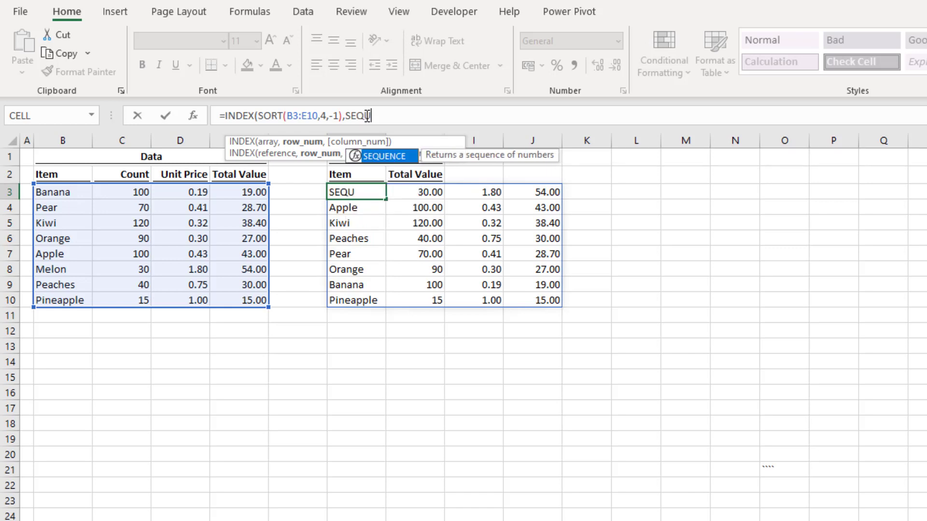
{"action": "type", "text": "ENCE("}
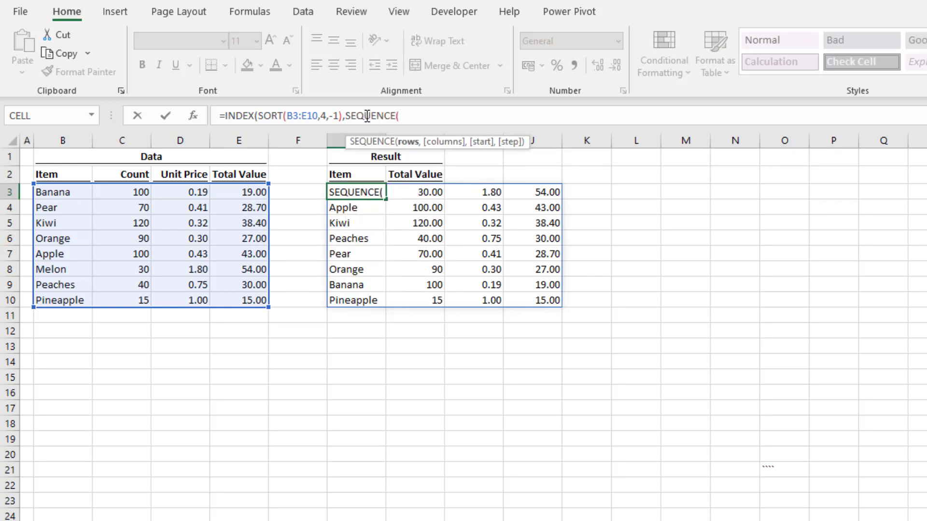
{"action": "type", "text": "5)"}
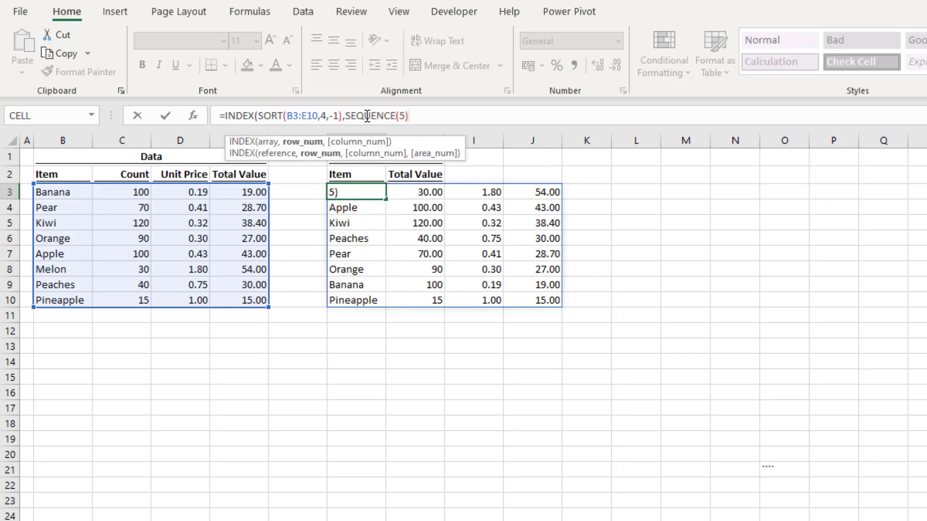
{"action": "type", "text": ","}
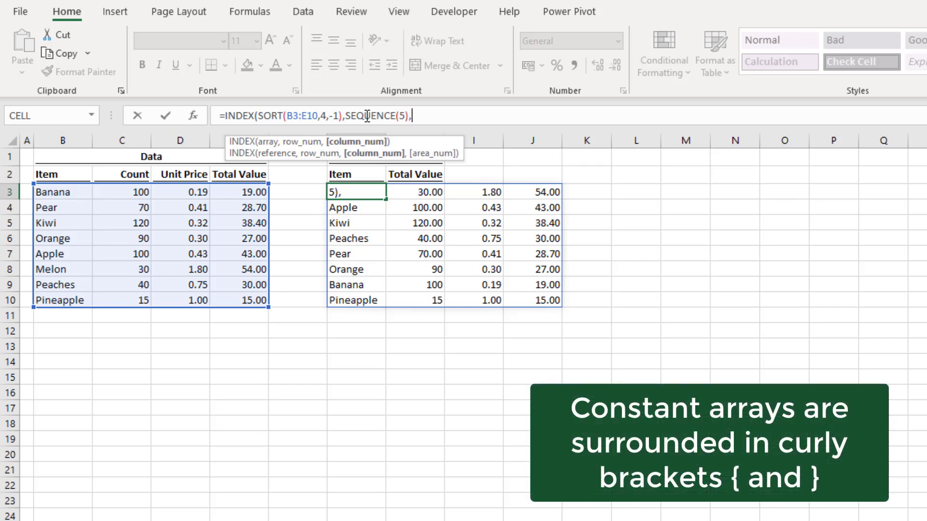
{"action": "type", "text": "{"}
{"action": "type", "text": "1,"}
{"action": "type", "text": "4}"}
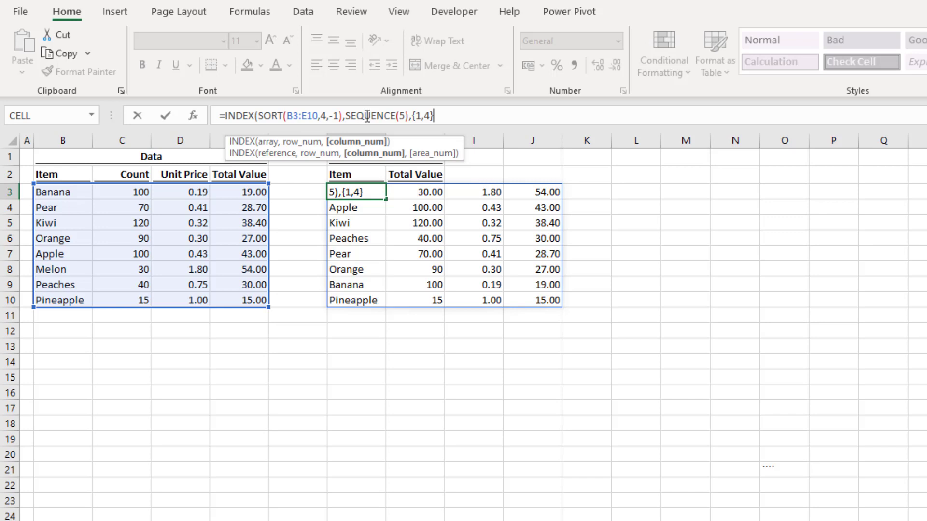
{"action": "type", "text": ")"}
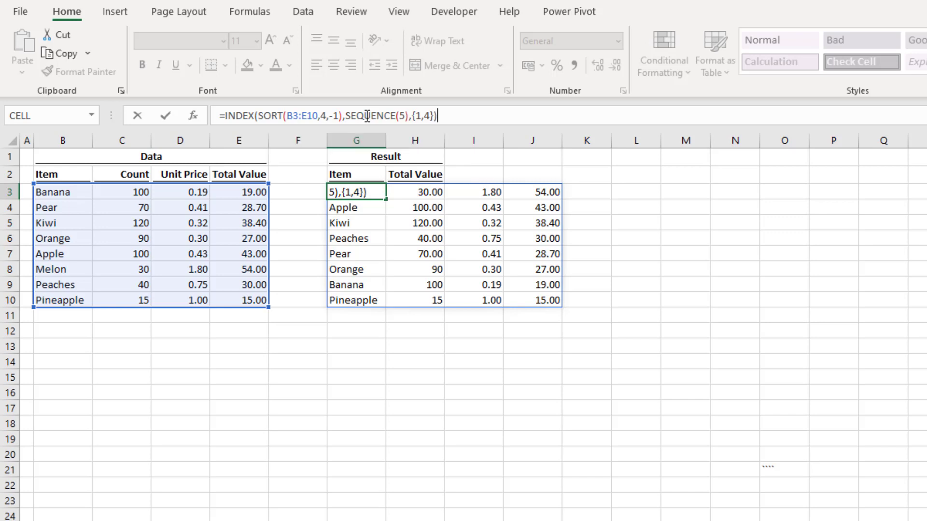
{"action": "key", "text": "Return"}
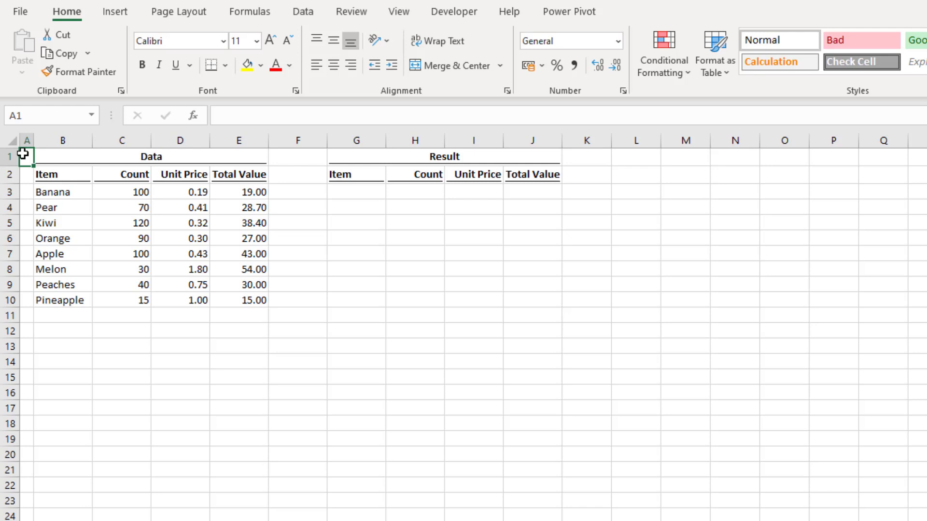
- Enter =FILTER(B3:E10,C3:C10>=100) in G3, listing Banana, Kiwi and Apple
{"action": "left_click", "coordinate": [359, 191]}
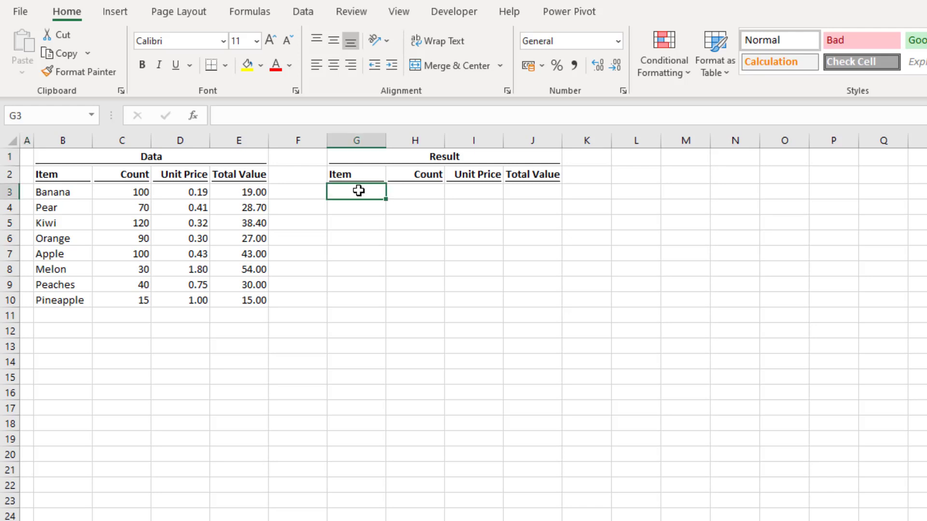
{"action": "key", "text": "F2"}
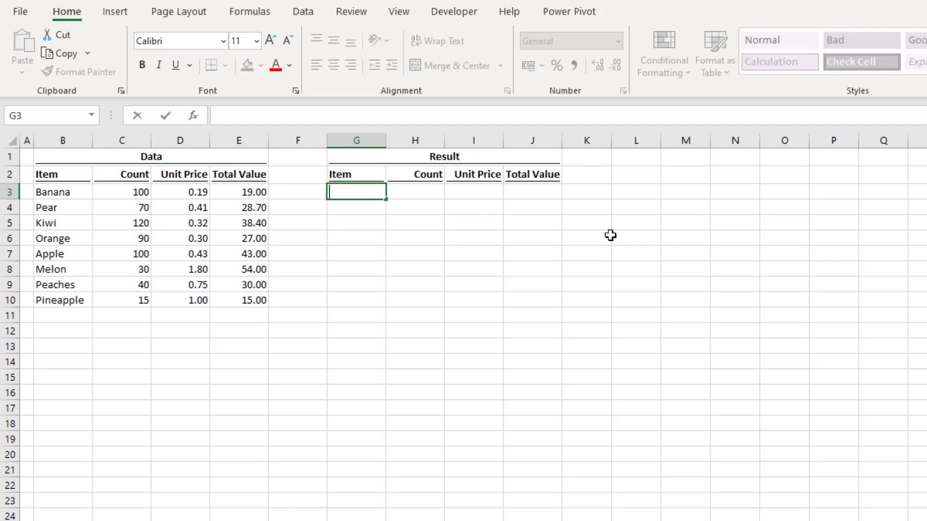
{"action": "type", "text": "=F"}
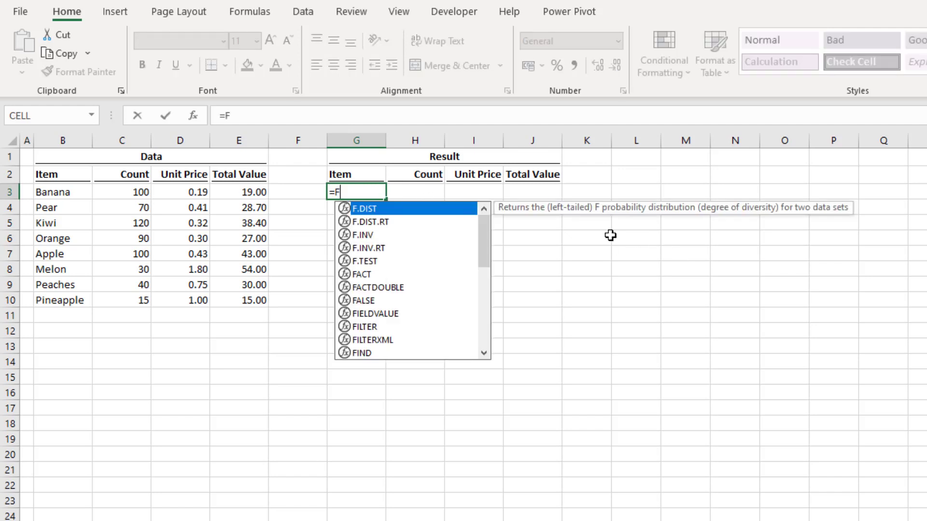
{"action": "type", "text": "ILTER("}
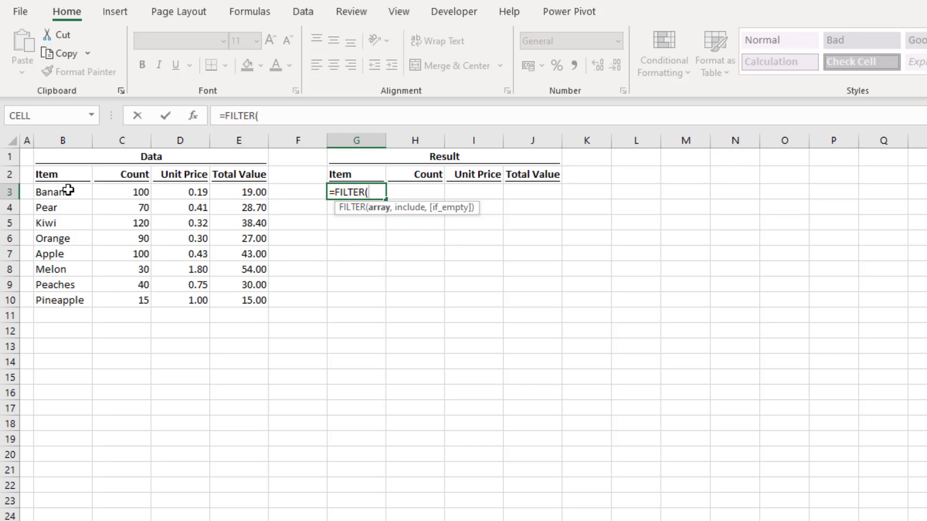
{"action": "mouse_move", "coordinate": [69, 191]}
{"action": "left_mouse_down"}
{"action": "mouse_move", "coordinate": [214, 272]}
{"action": "mouse_move", "coordinate": [248, 302]}
{"action": "left_mouse_up"}
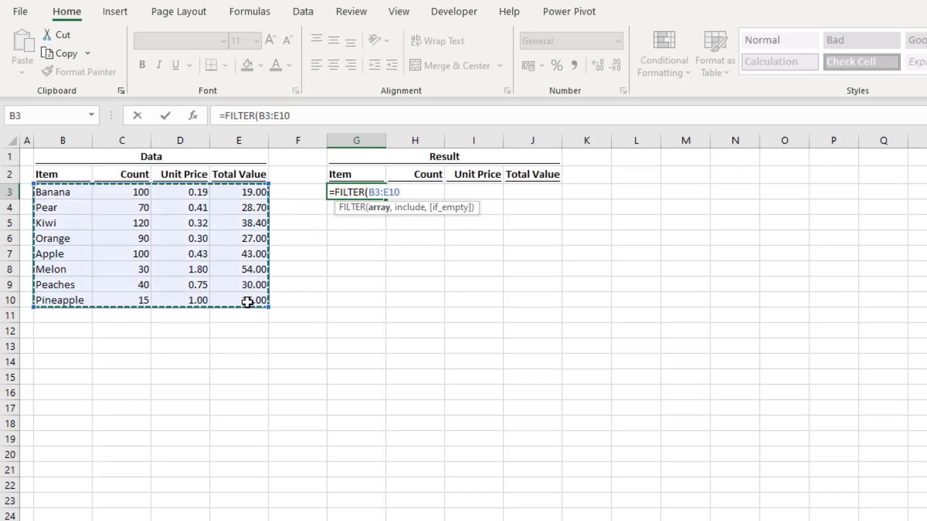
{"action": "type", "text": ","}
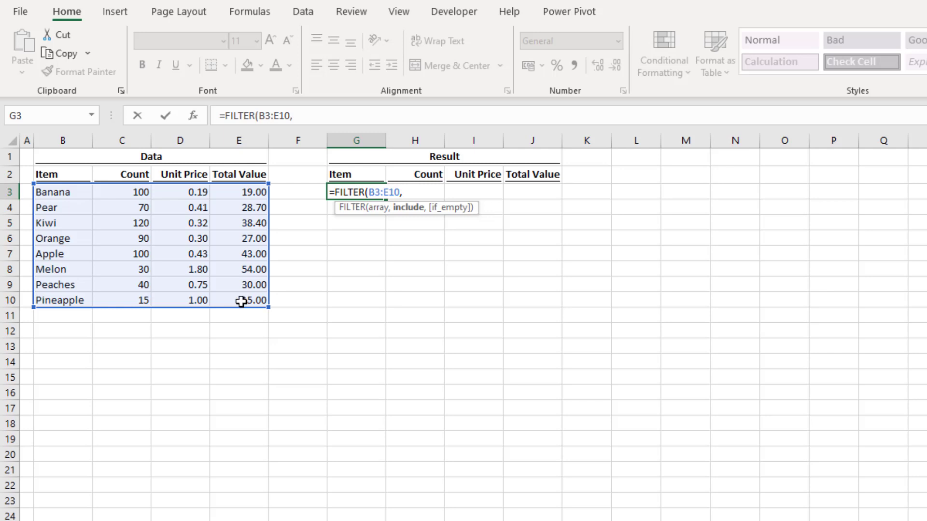
{"action": "left_click", "coordinate": [134, 195]}
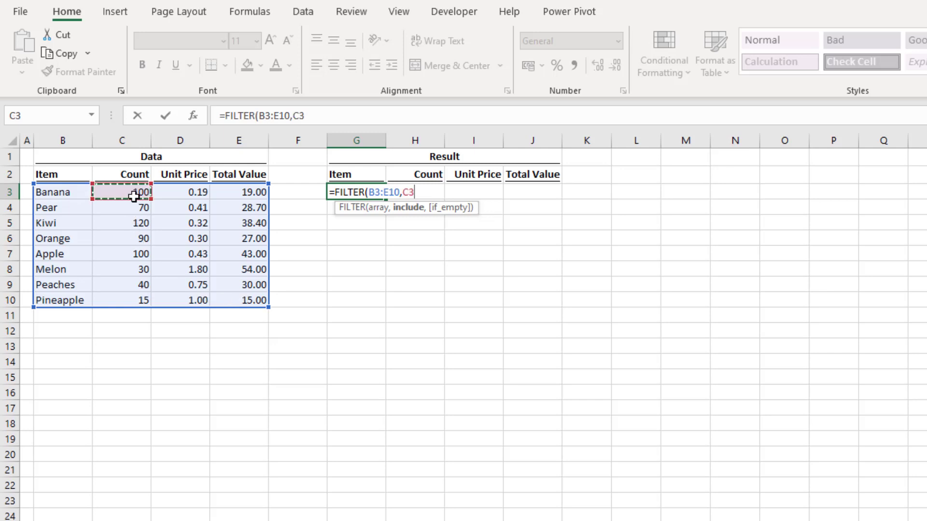
{"action": "left_click_drag", "start_coordinate": [134, 196], "coordinate": [122, 301]}
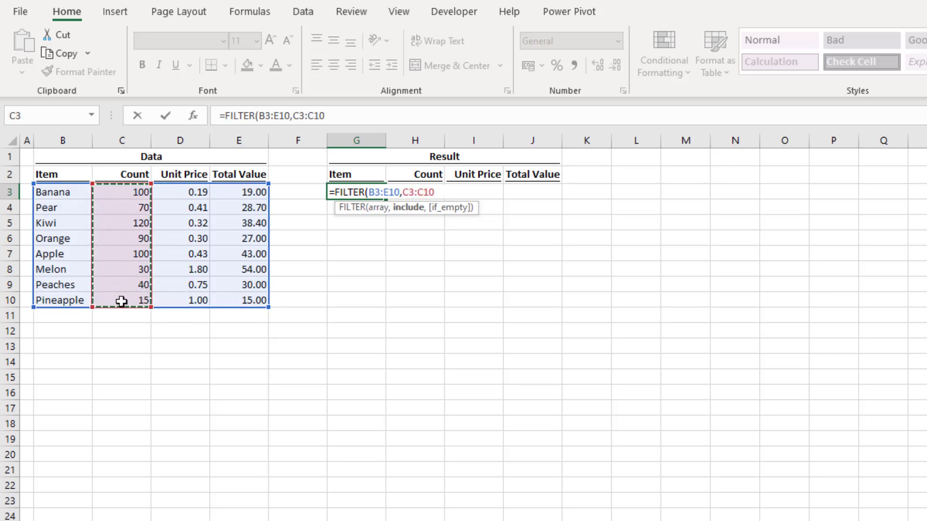
{"action": "type", "text": ">=1"}
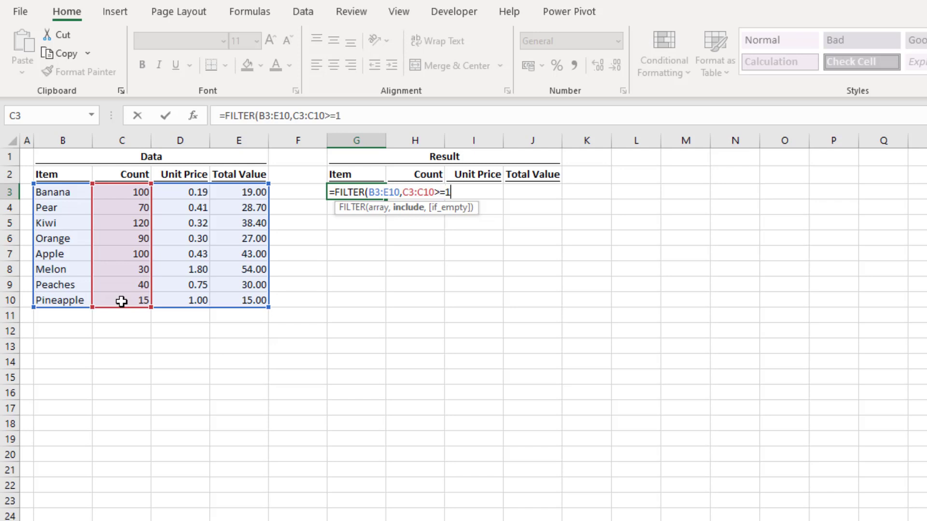
{"action": "type", "text": "00"}
{"action": "type", "text": ")"}
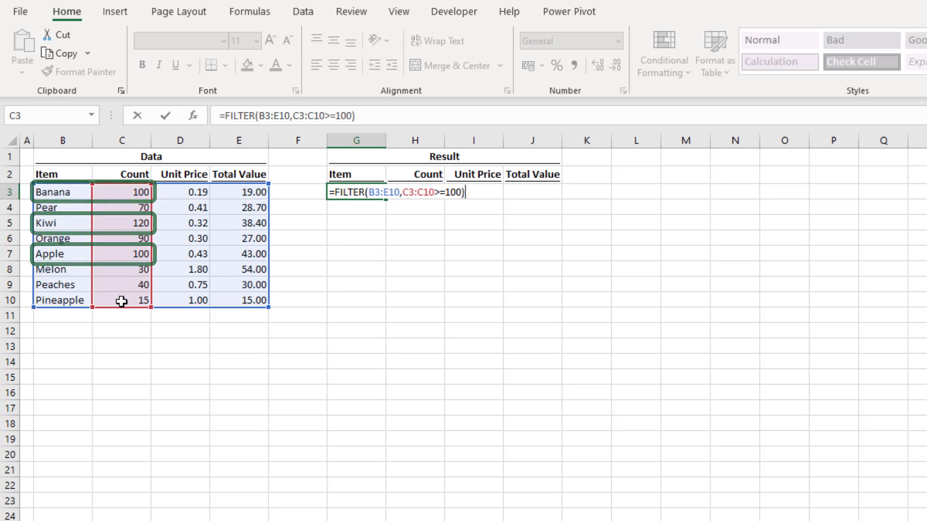
{"action": "key", "text": "Return"}
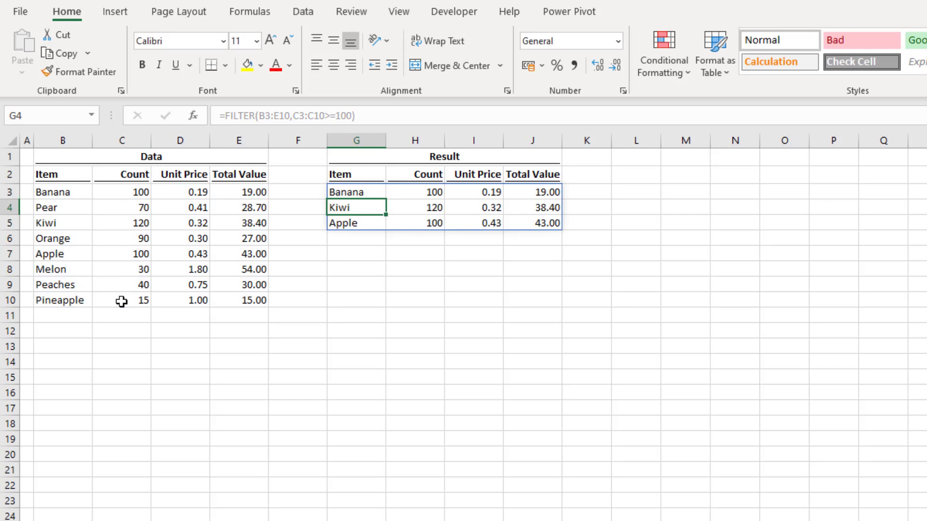
- Wrap the G3 FILTER formula in SORT() so the results read Apple, Banana, Kiwi
{"action": "left_click", "coordinate": [366, 191]}
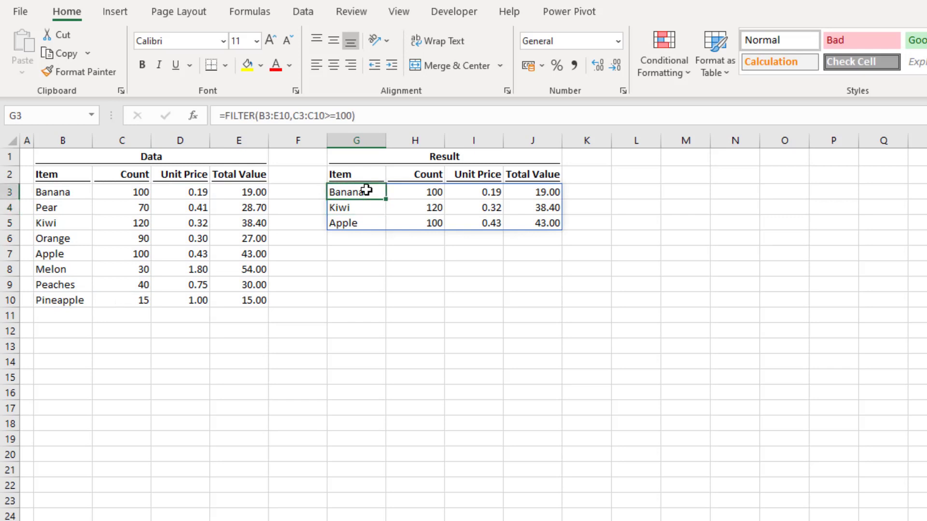
{"action": "left_click", "coordinate": [223, 117]}
{"action": "type", "text": "S"}
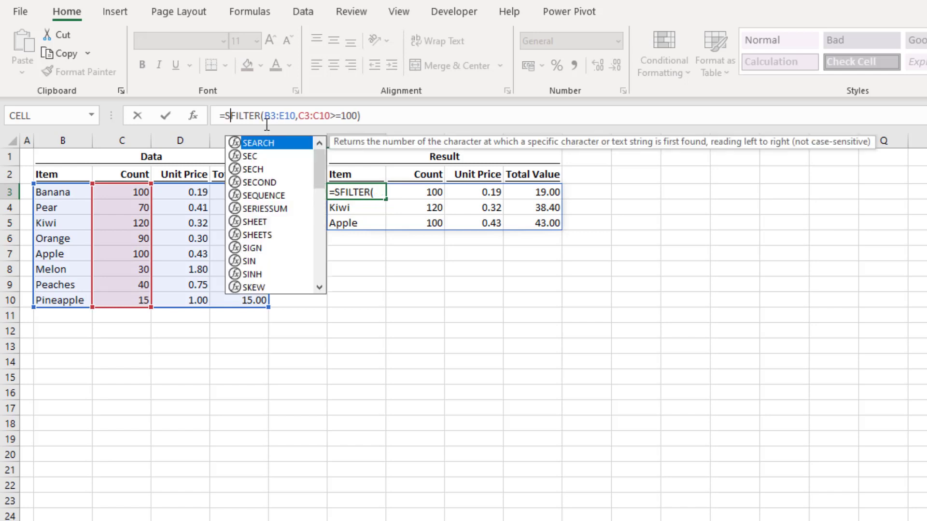
{"action": "type", "text": "ORT("}
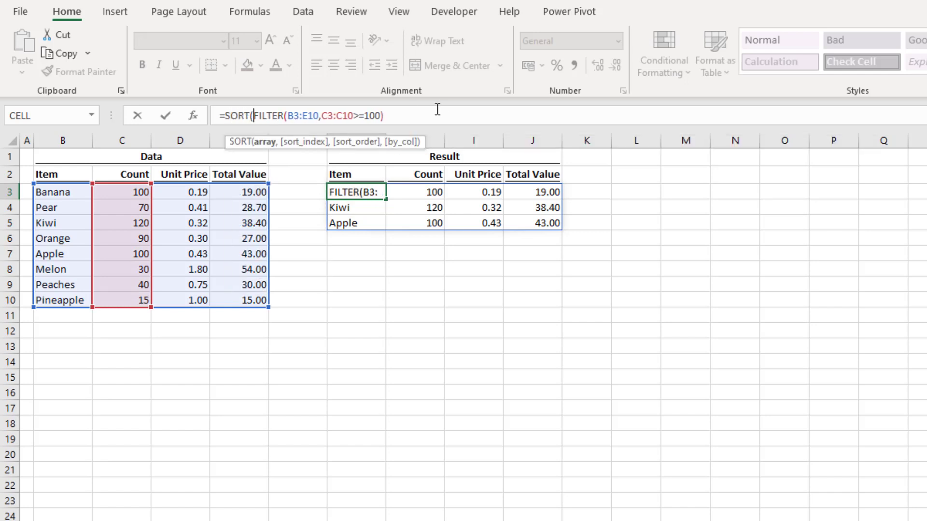
{"action": "left_click", "coordinate": [445, 114]}
{"action": "type", "text": ")"}
{"action": "key", "text": "Return"}
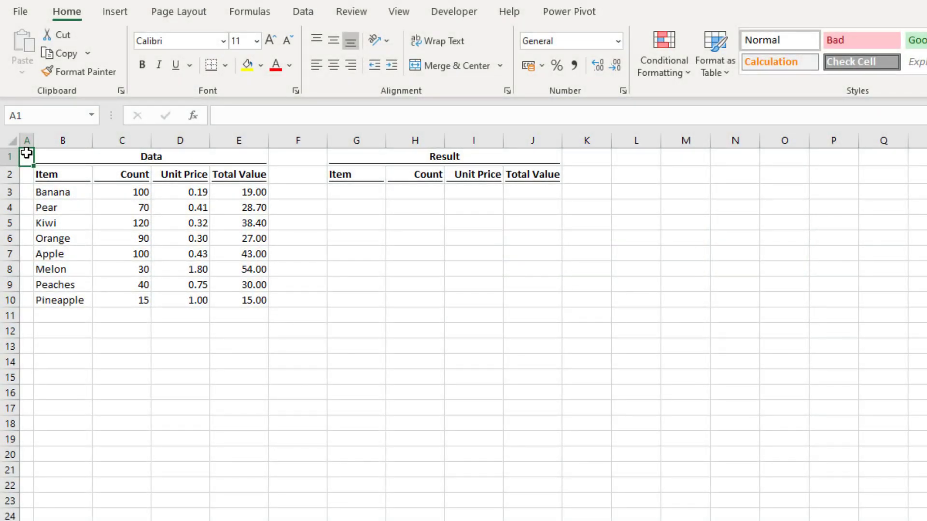
- Type =SORT(B3:E10,{2,1}, into G3, leaving the sort order still to enter
{"action": "double_click", "coordinate": [362, 191]}
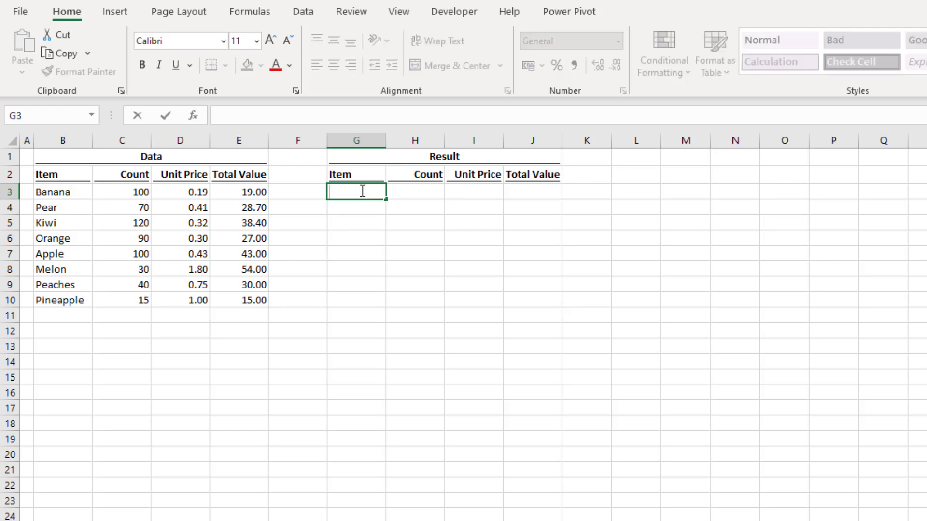
{"action": "type", "text": "=S"}
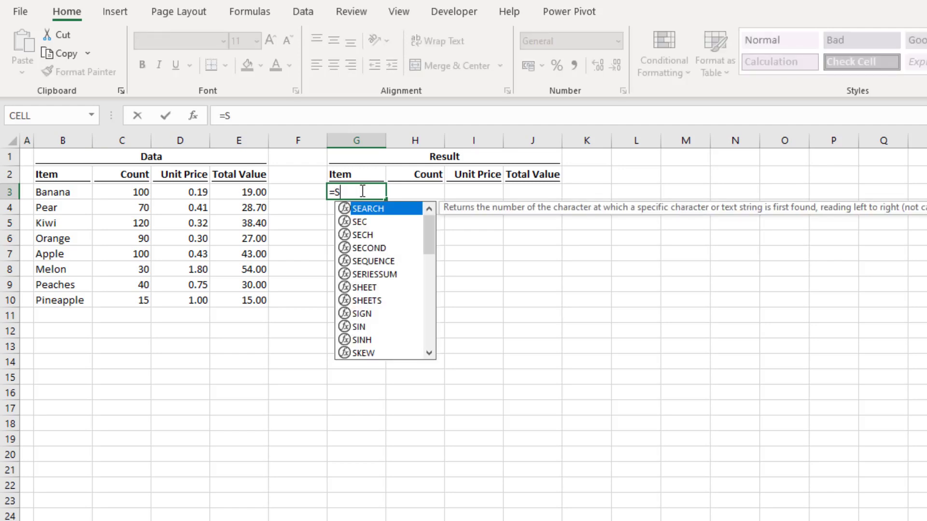
{"action": "type", "text": "ORT"}
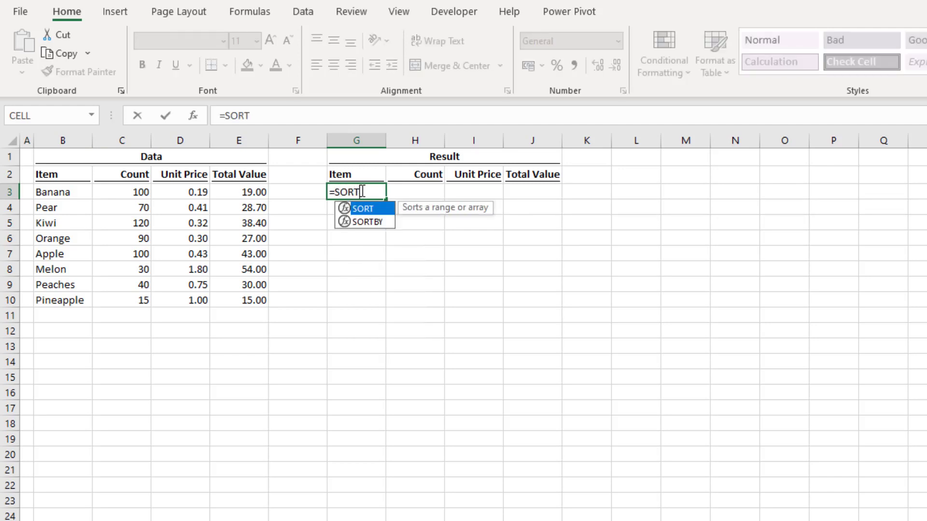
{"action": "type", "text": "("}
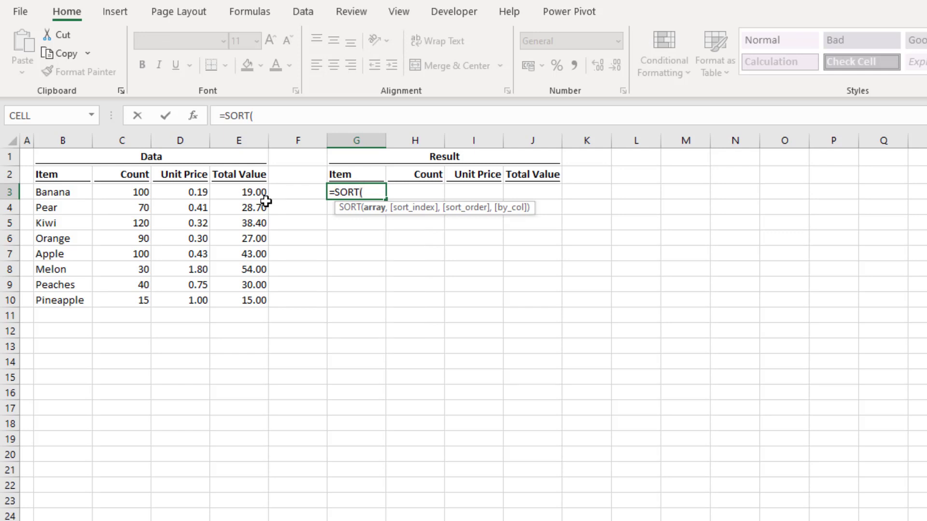
{"action": "left_click_drag", "start_coordinate": [63, 198], "coordinate": [241, 300]}
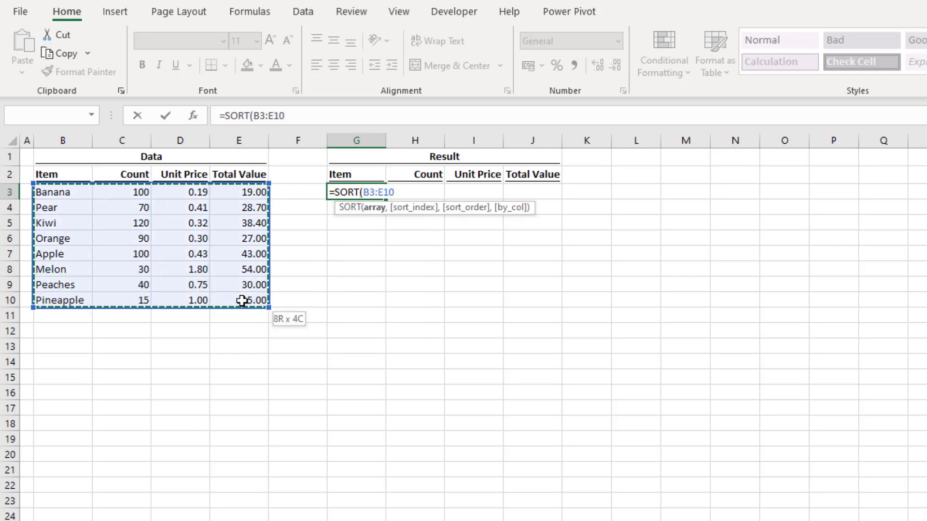
{"action": "type", "text": ","}
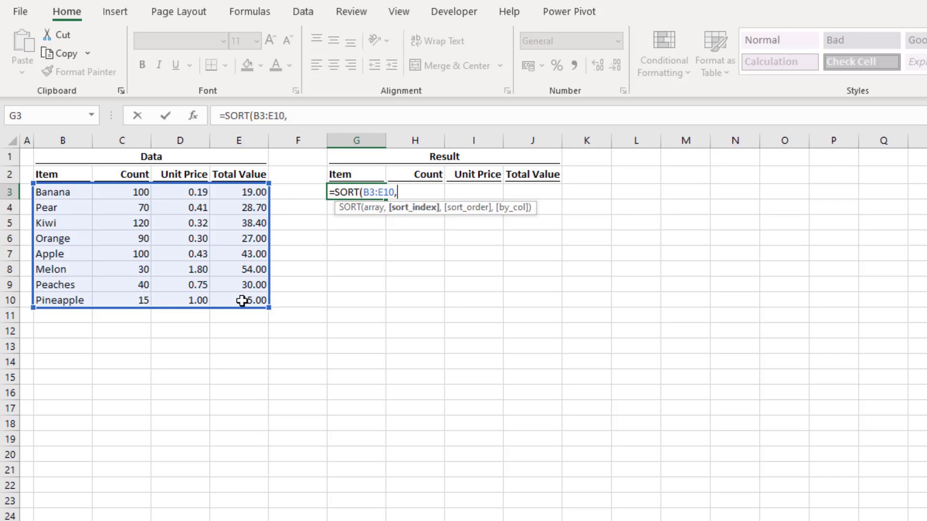
{"action": "type", "text": "{"}
{"action": "type", "text": "2,1"}
{"action": "type", "text": "}"}
{"action": "type", "text": ","}
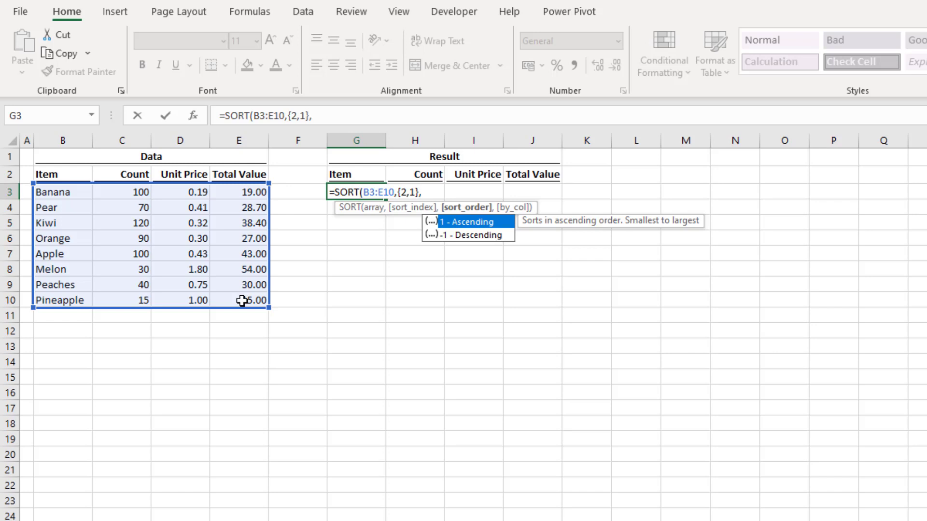
- Finish the formula as SORT(B3:E10,{2,1},{1,-1}): Count ascending, then Item descending
{"action": "type", "text": "1"}
{"action": "key", "text": "BackSpace"}
{"action": "type", "text": "{"}
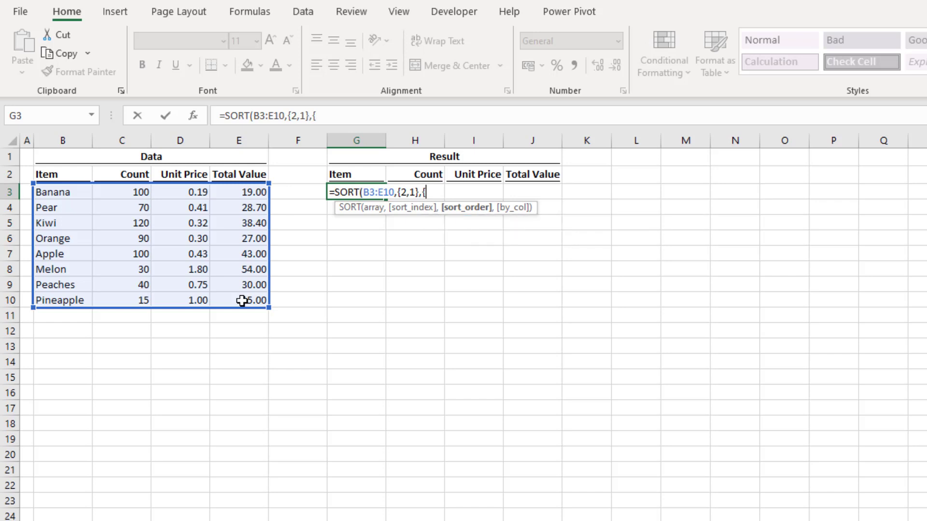
{"action": "type", "text": "1"}
{"action": "type", "text": ",-"}
{"action": "type", "text": "1,-1"}
{"action": "type", "text": "}"}
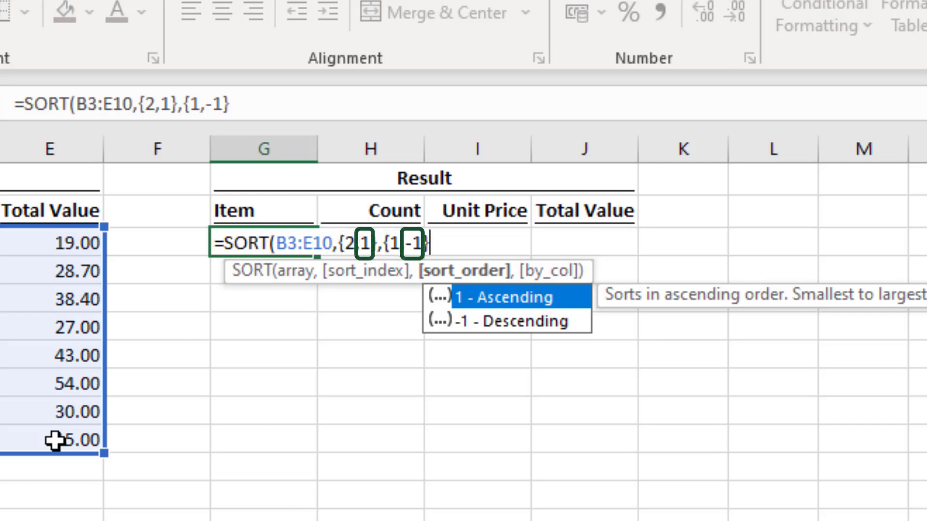
{"action": "type", "text": ")"}
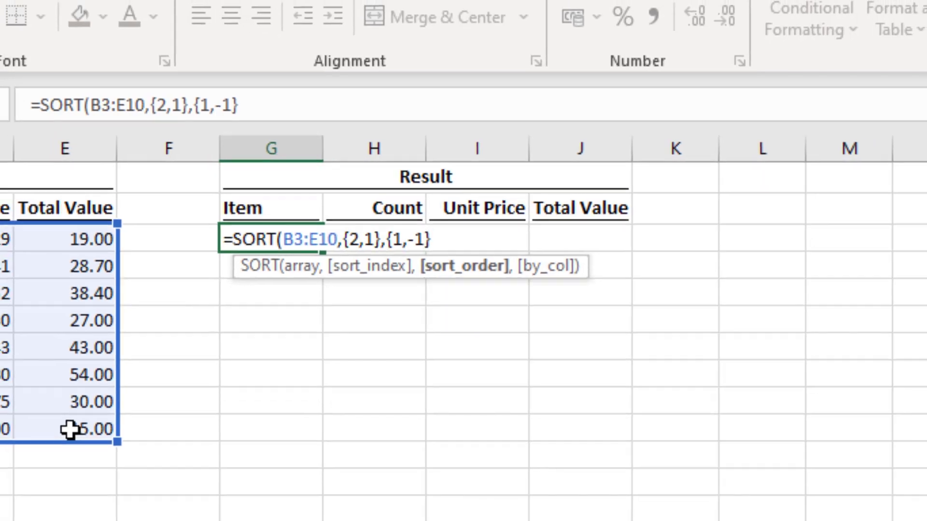
{"action": "key", "text": "Return"}
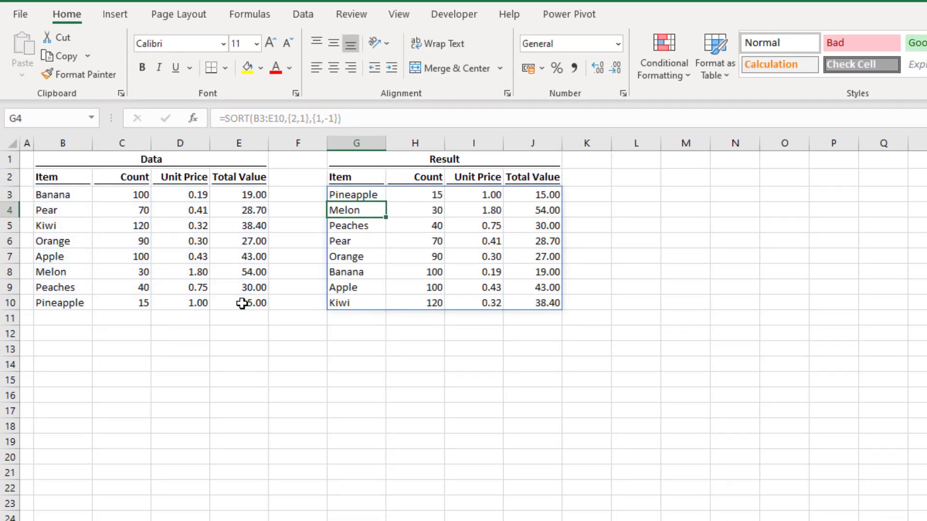